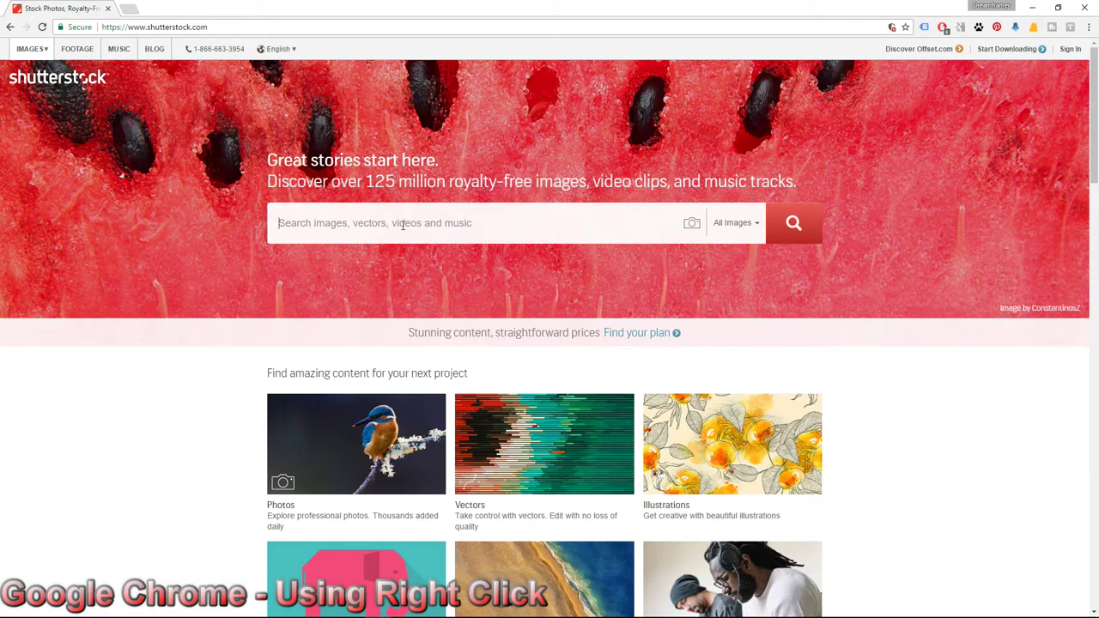
Search Shutterstock for 'phoenix arizona' photos
left_click(403, 224)
type("pho")
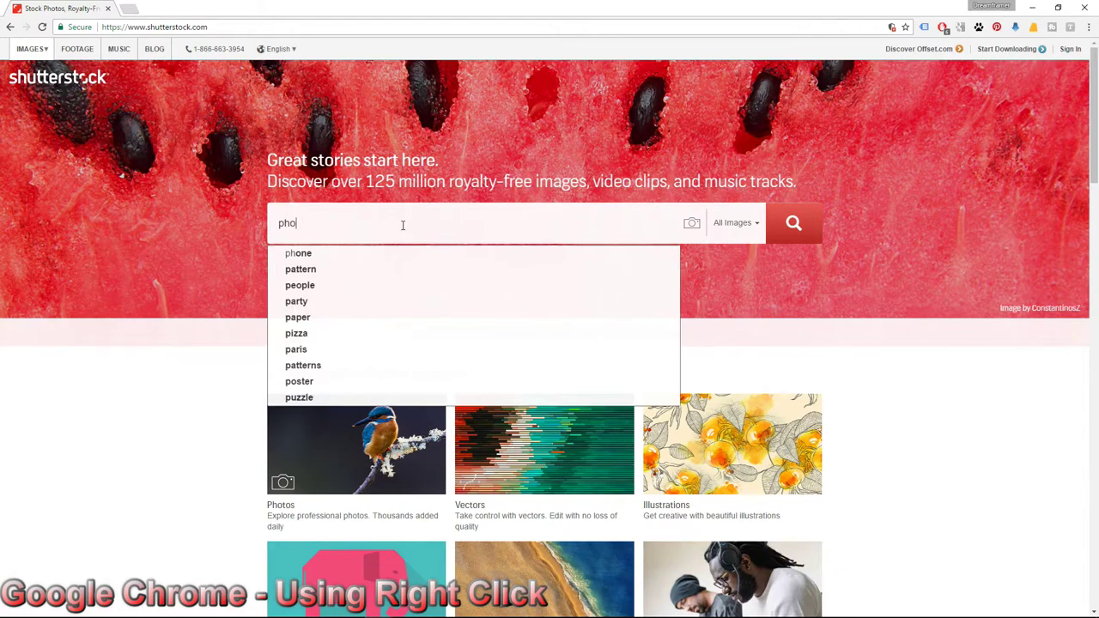
type("enix arizo")
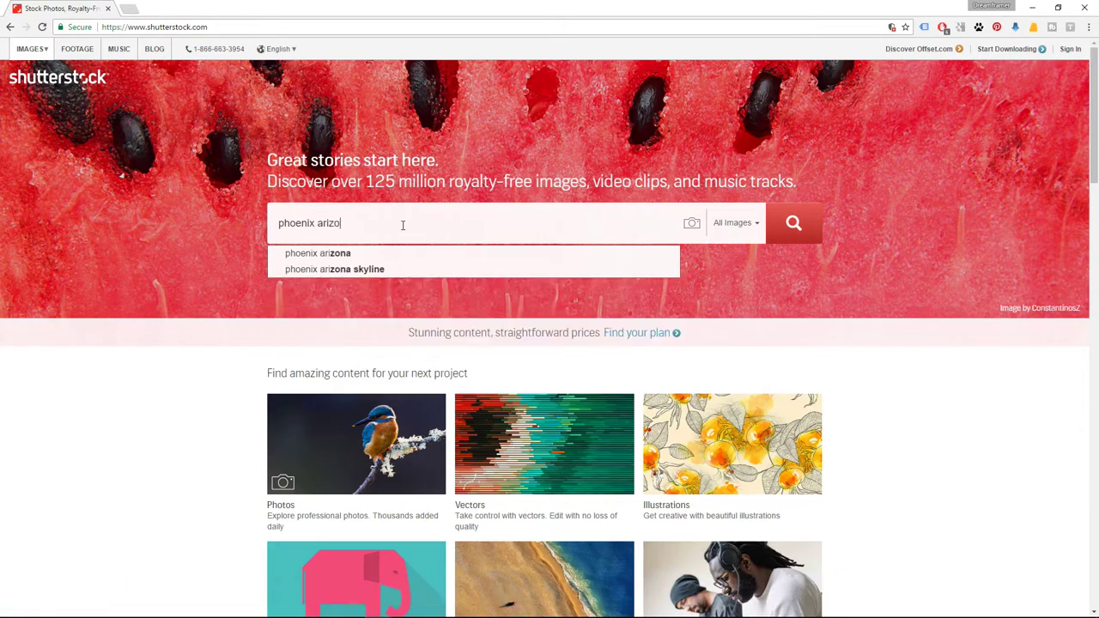
type("na")
key("Return")
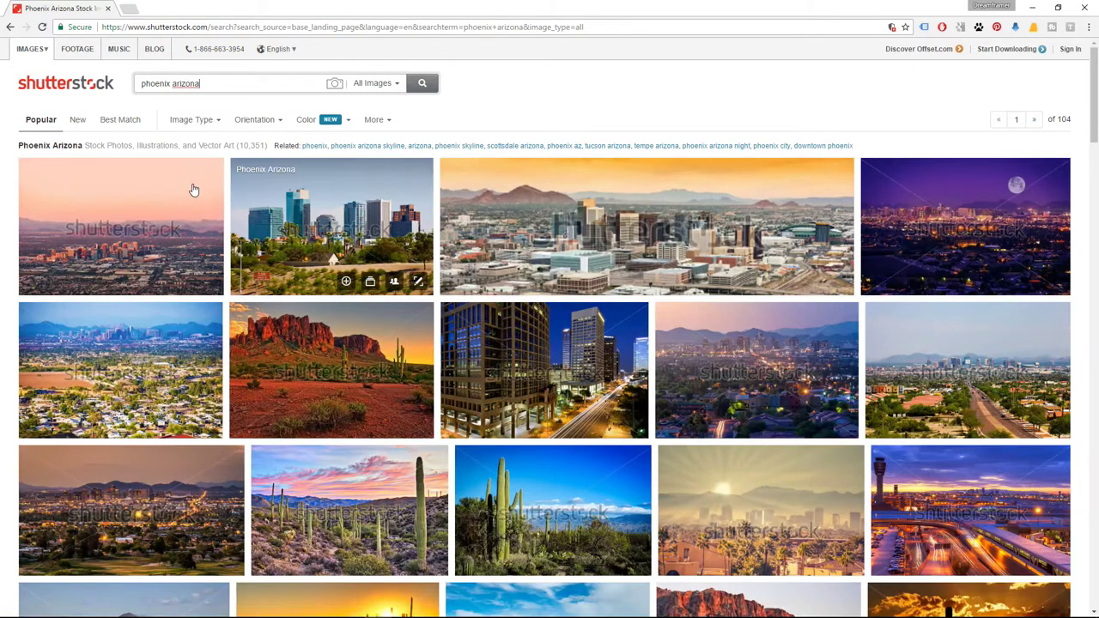
Open the first Phoenix photo and run a Google reverse image search on it
mouse_move(121, 226)
left_click(166, 199)
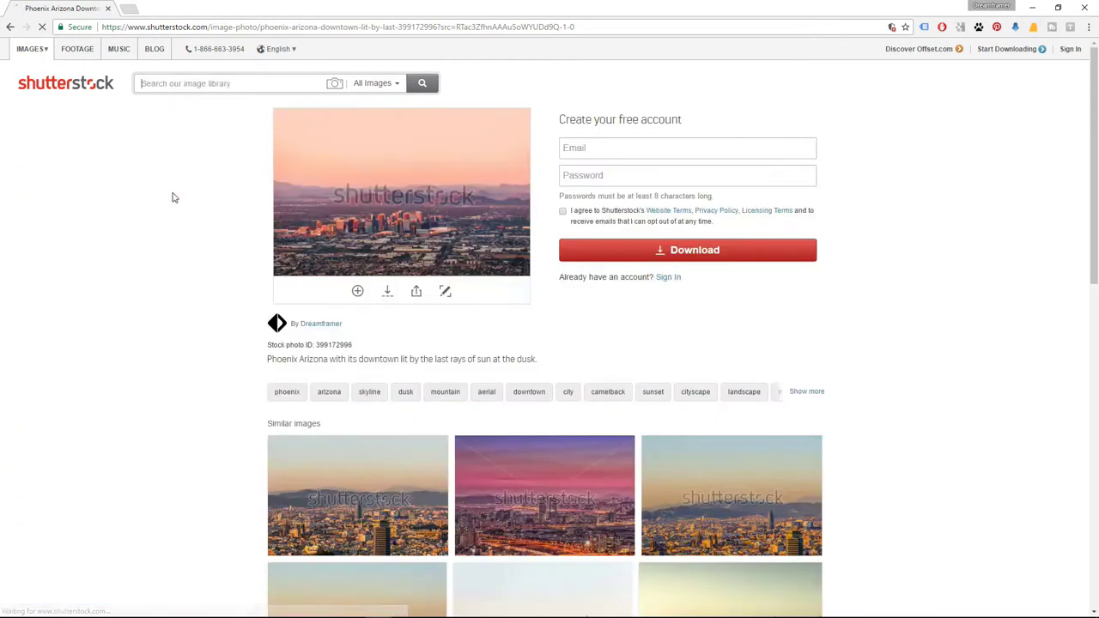
right_click(485, 127)
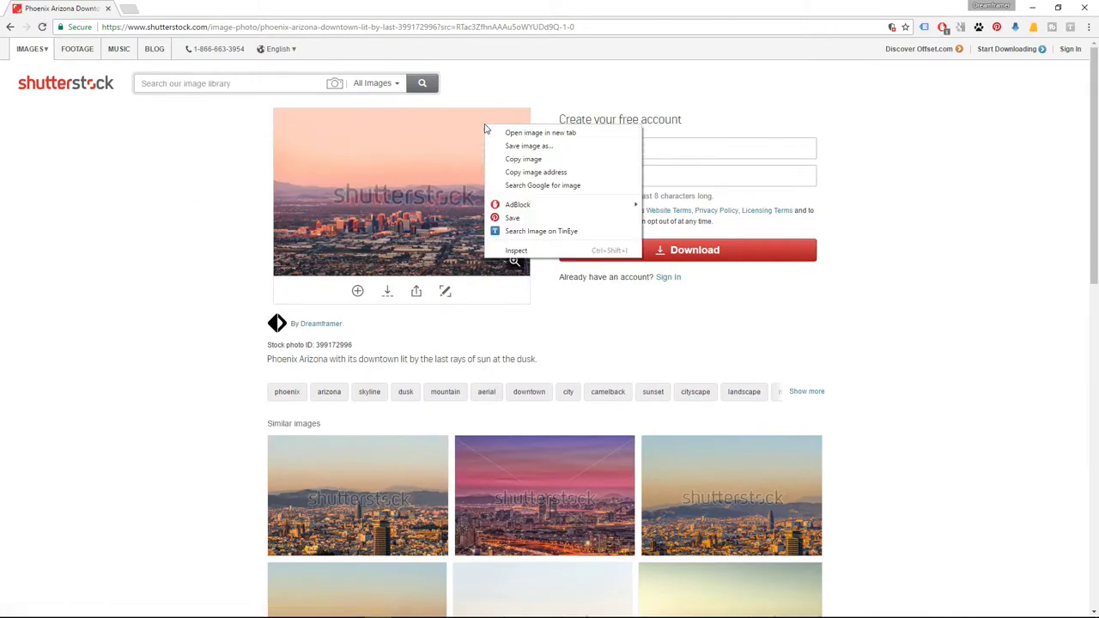
left_click(521, 187)
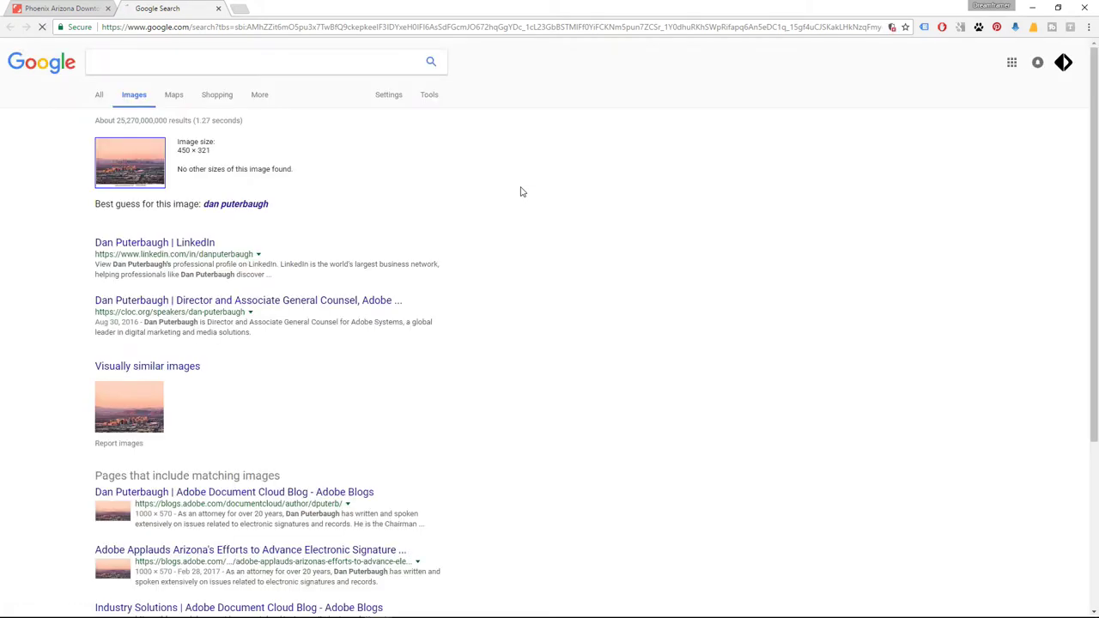
Scroll the matching-image results and open the first Adobe blog page in a new tab
scroll(342, 262, "down", 1)
scroll(342, 264, "down", 2)
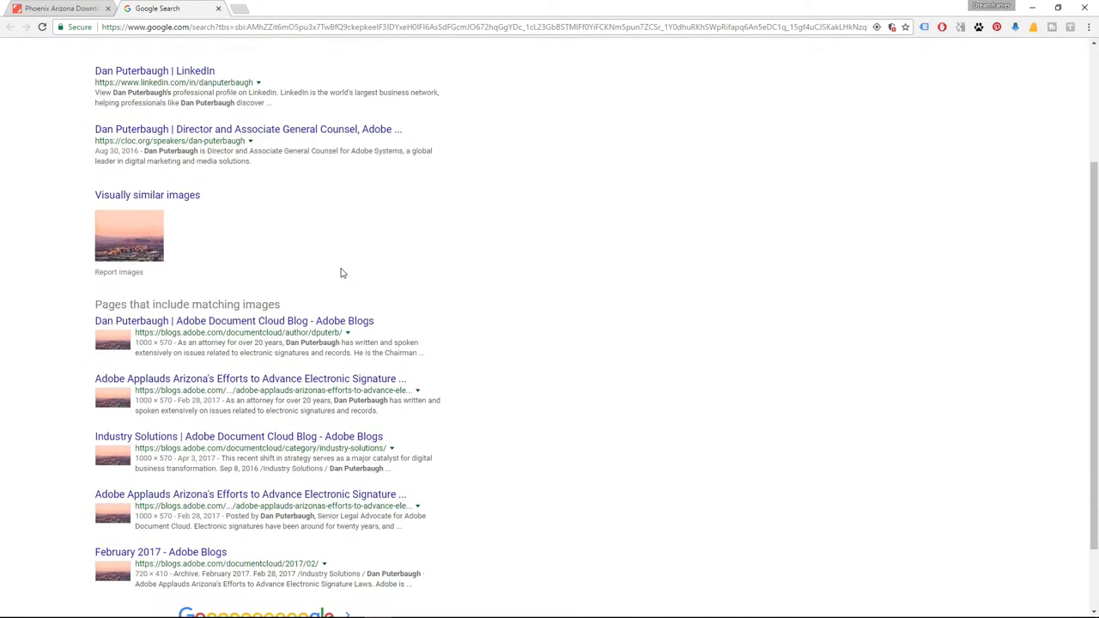
scroll(343, 266, "down", 1)
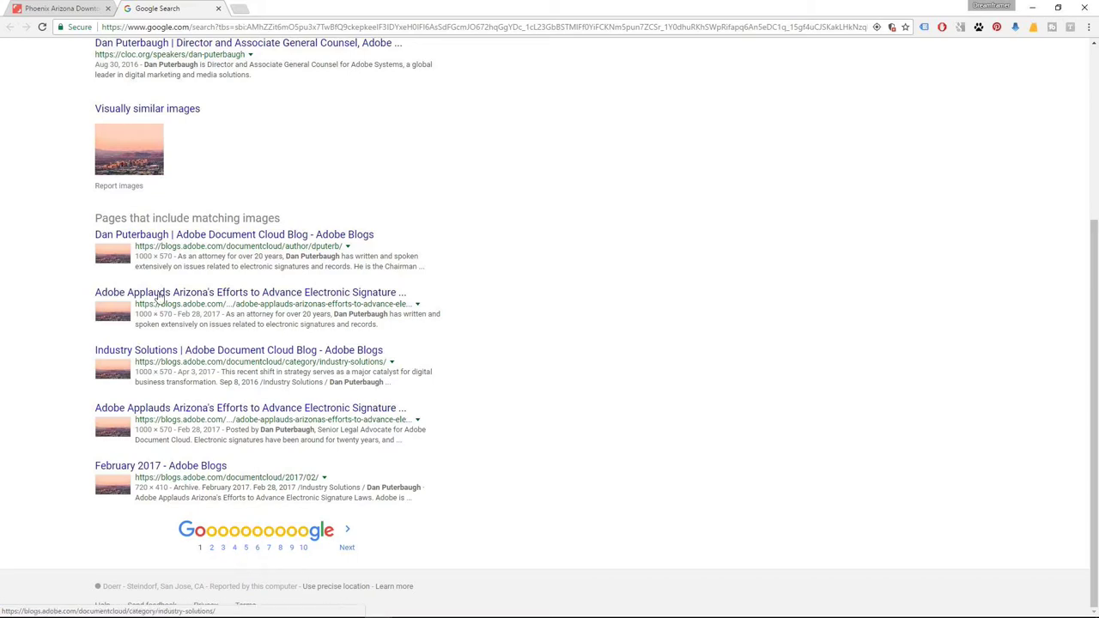
right_click(157, 239)
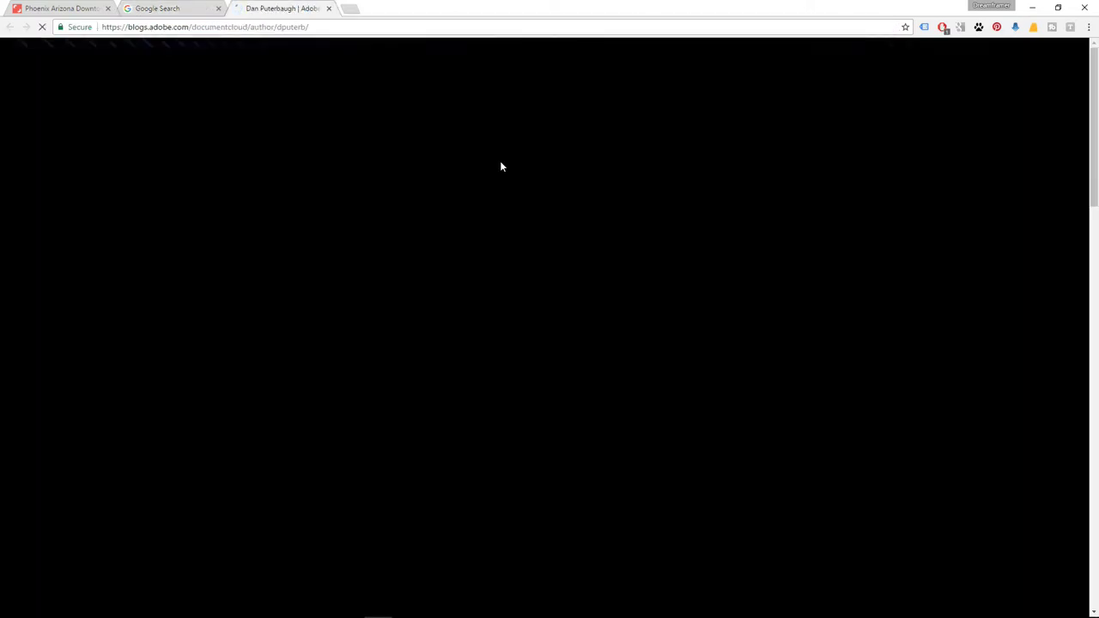
Find the Adobe blog's Arizona article, close the blog tab, and return to the Google results
scroll(447, 253, "down", 2)
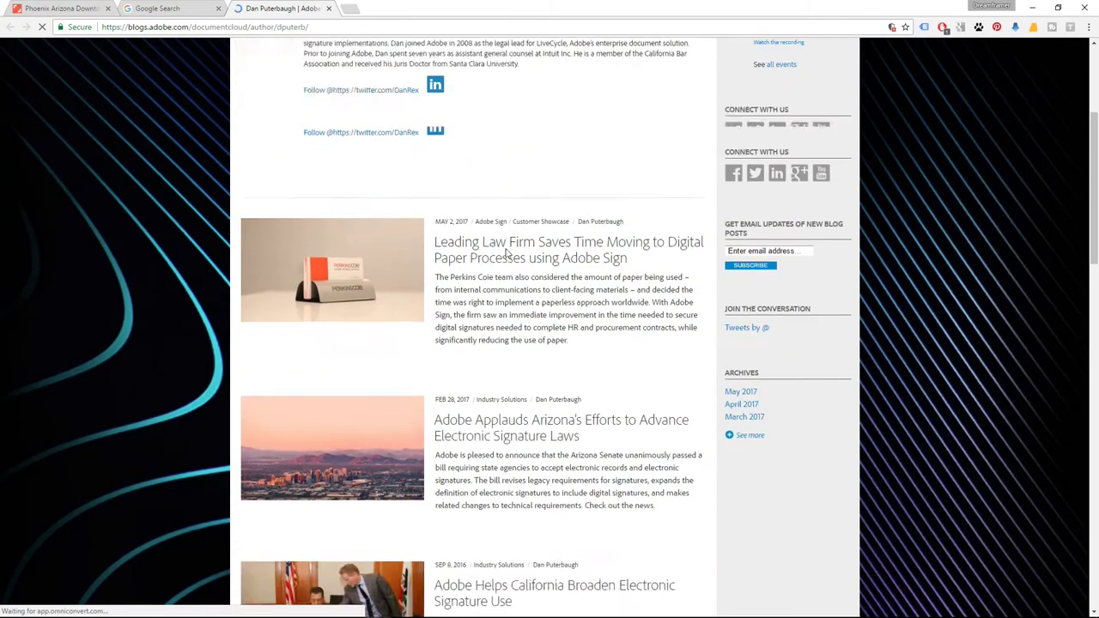
scroll(343, 279, "down", 2)
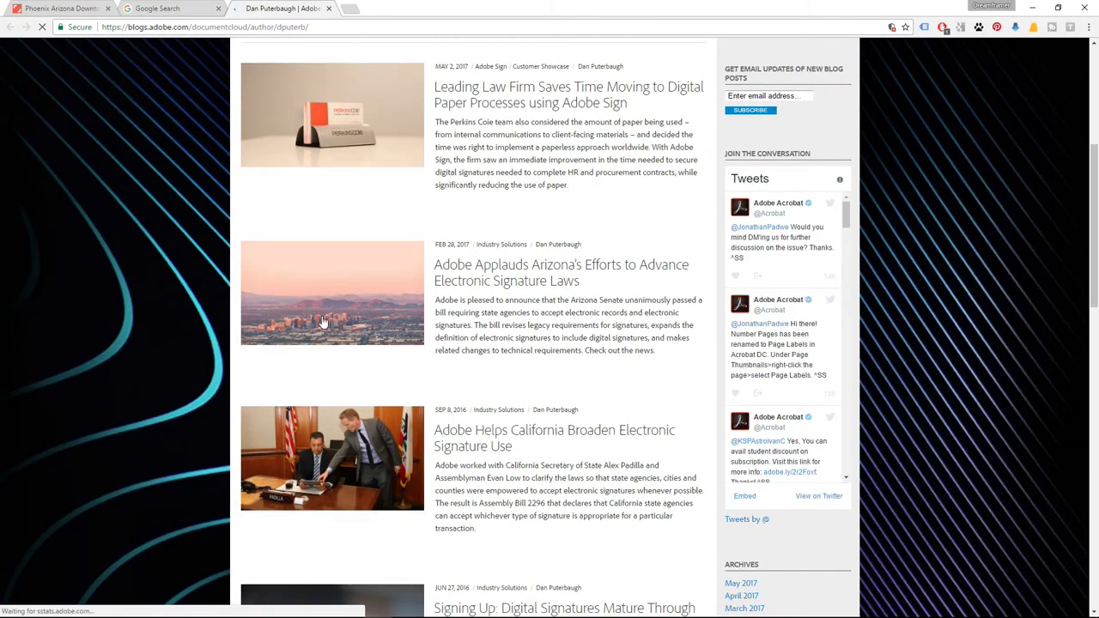
left_click(329, 9)
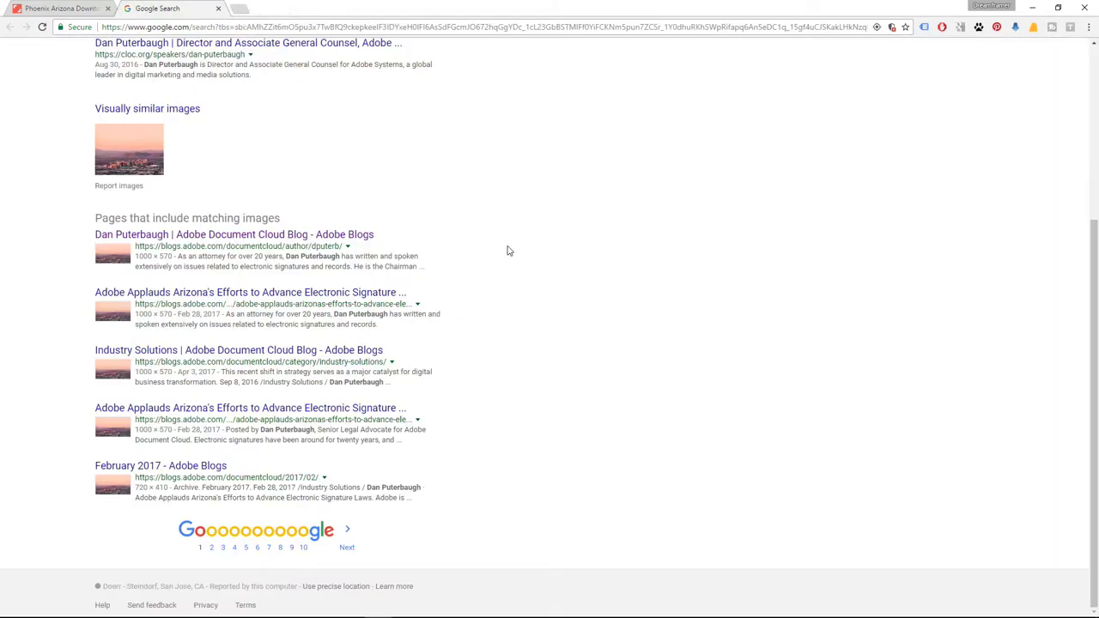
scroll(507, 250, "up", 3)
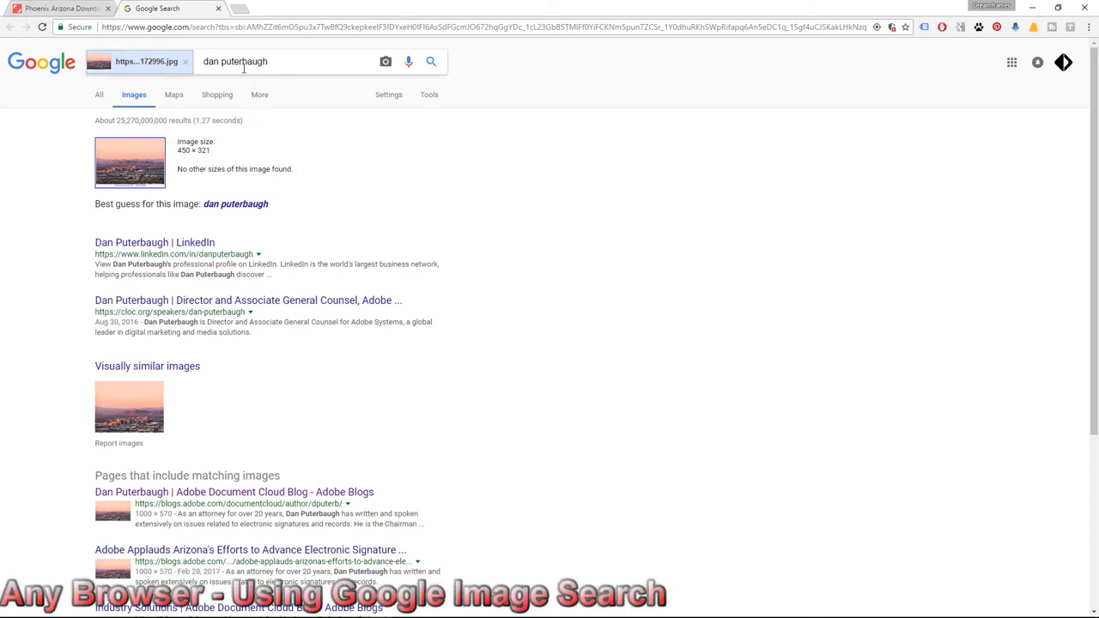
left_click(147, 28)
Go to google.com and search for 'image search'
type("goog")
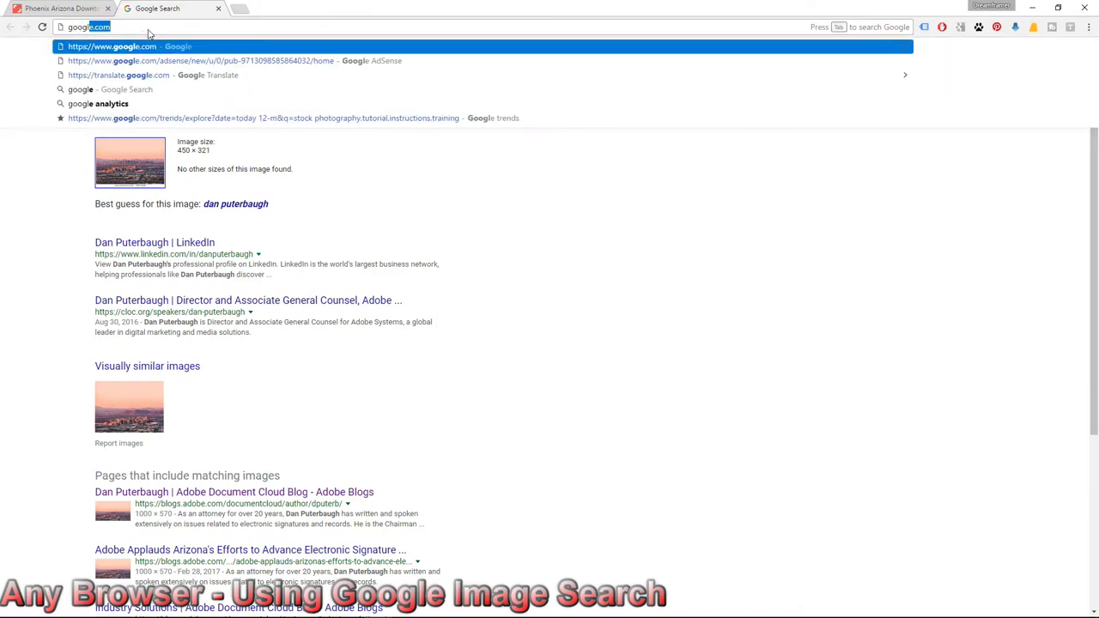
type("le.com")
key("Return")
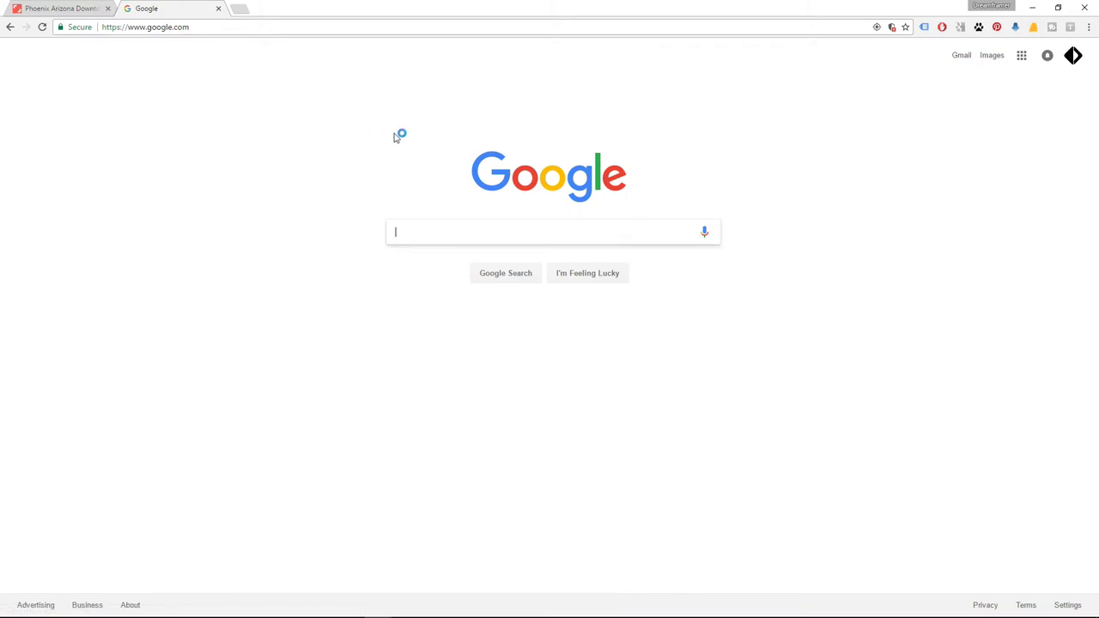
left_click(477, 231)
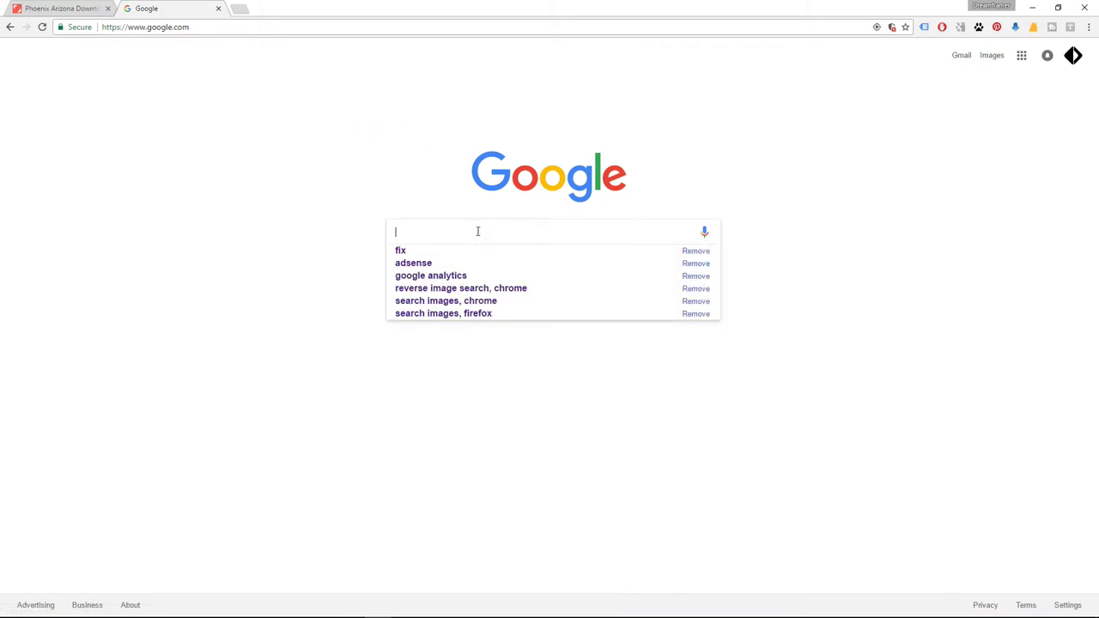
type("image sea")
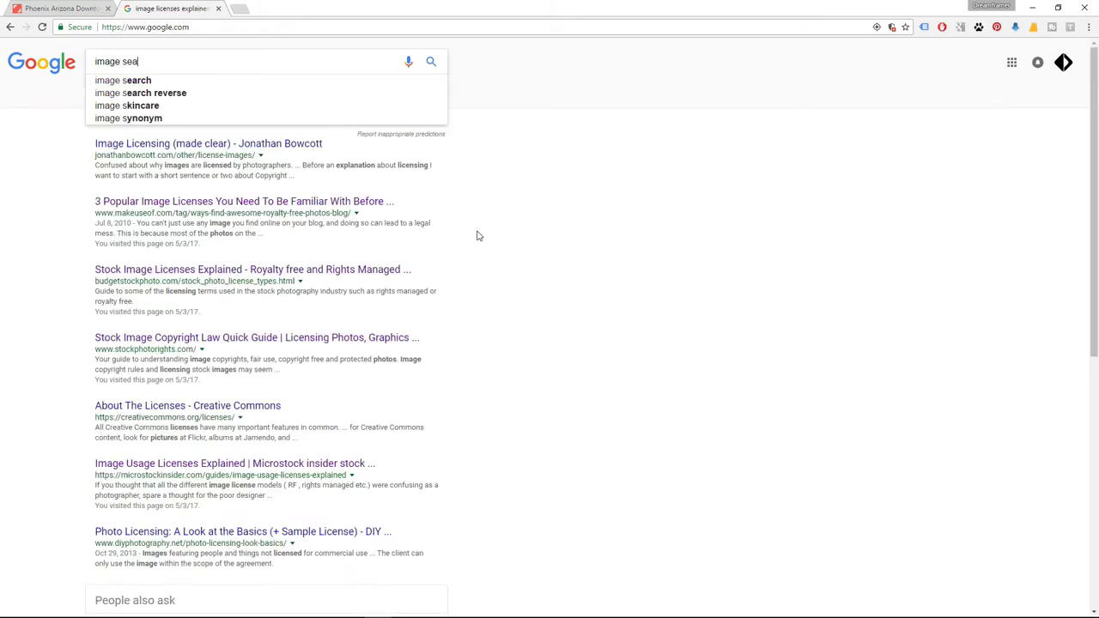
type("rch")
key("Return")
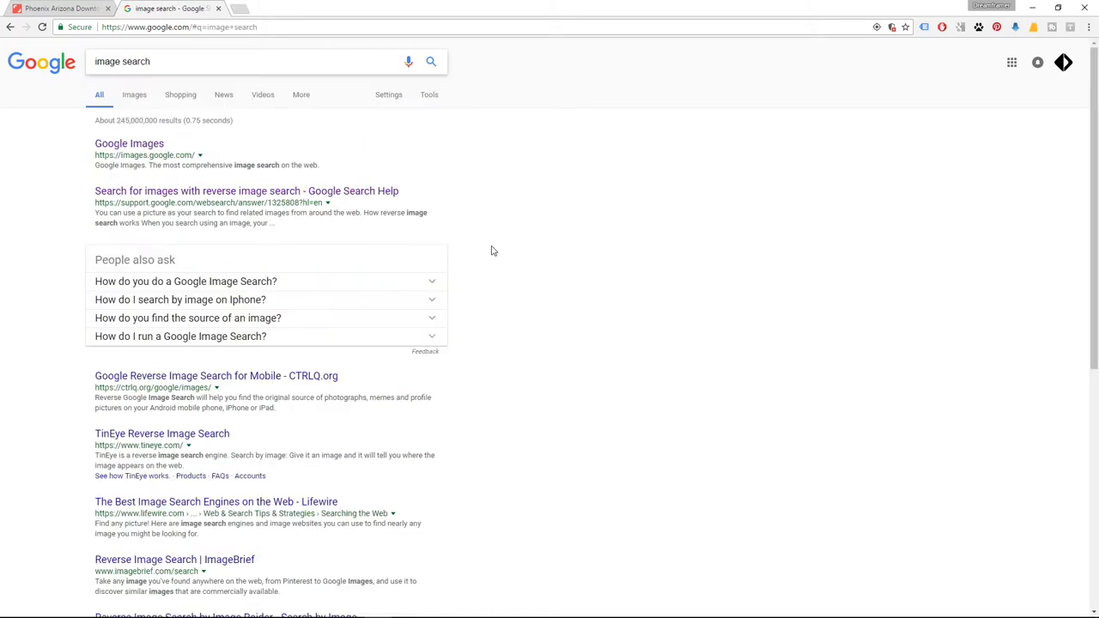
Open the Google Images home page from the results
left_click(140, 150)
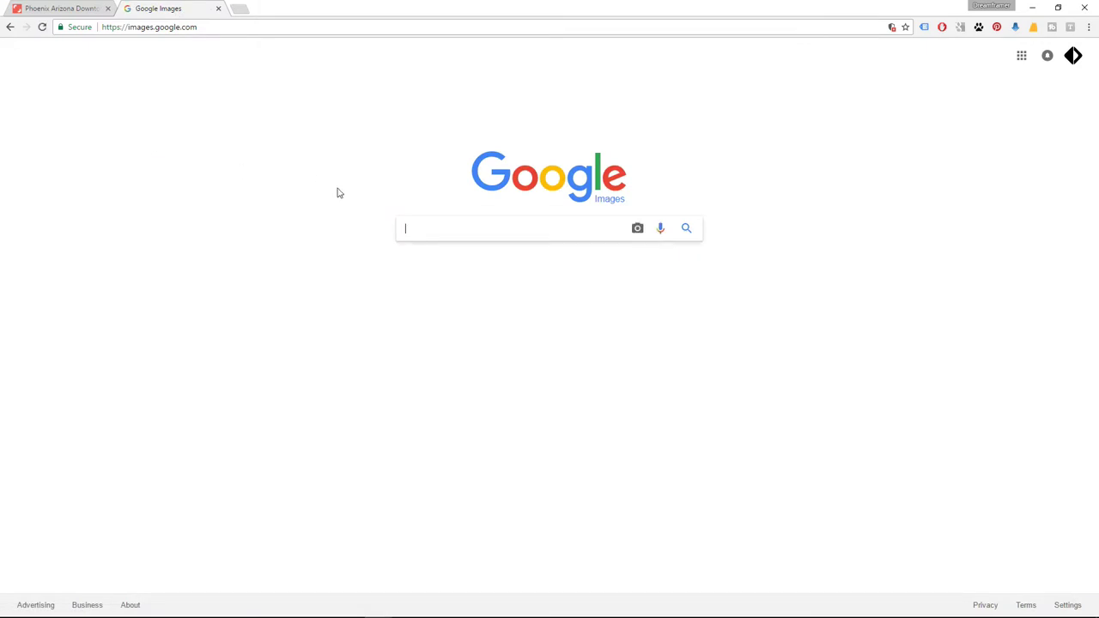
left_click_drag(207, 26, 94, 26)
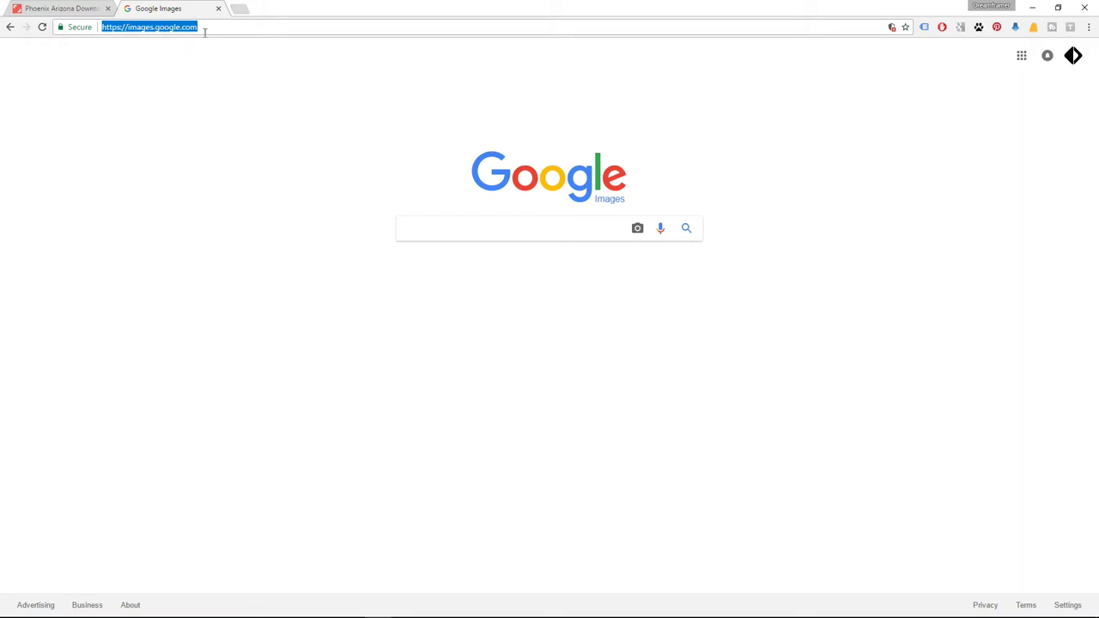
left_click(450, 223)
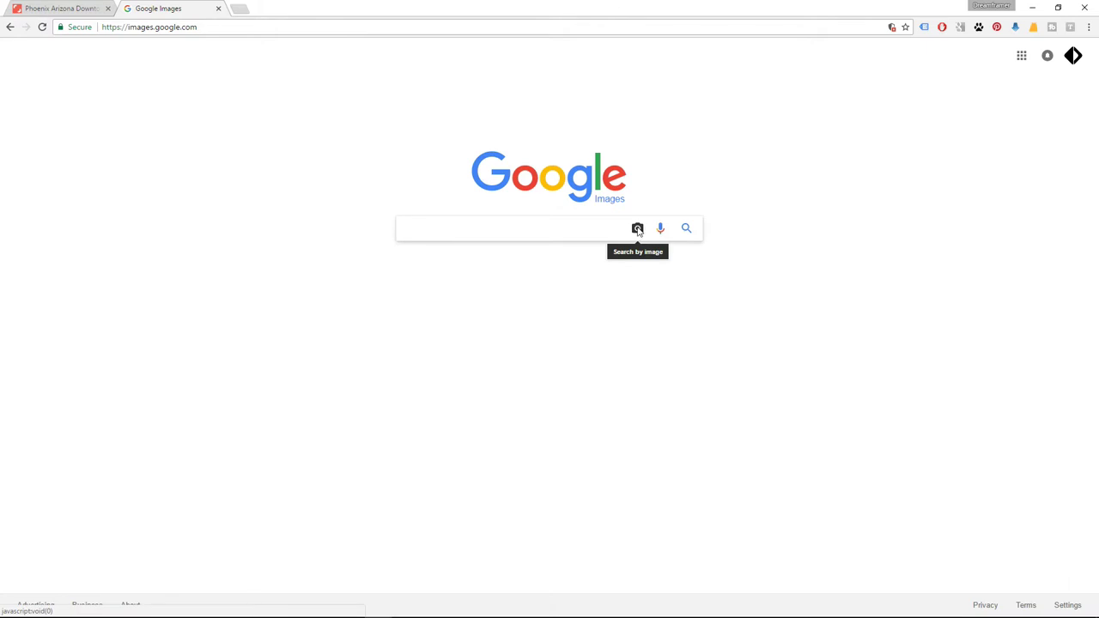
Open Google Images' search-by-image box with the paste-image-link option active
left_click(637, 229)
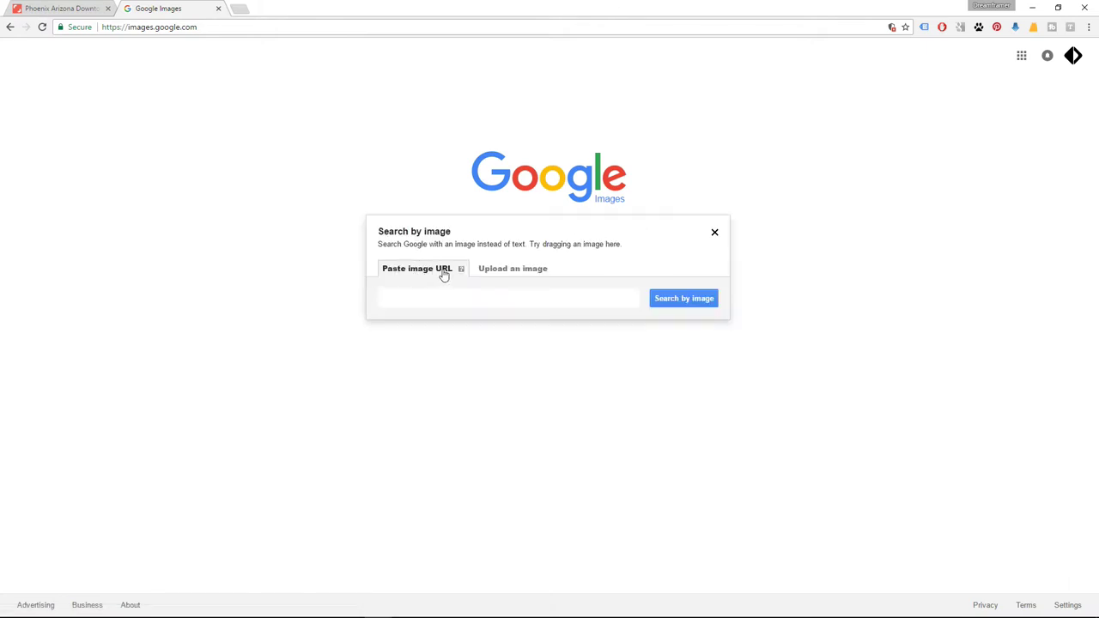
left_click(497, 269)
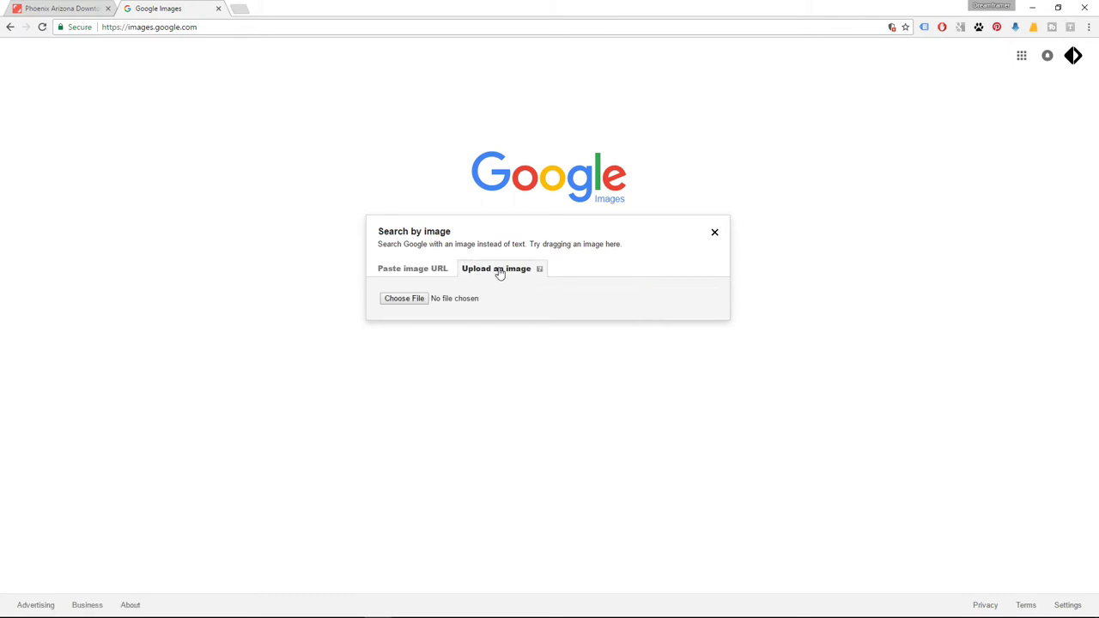
left_click(417, 272)
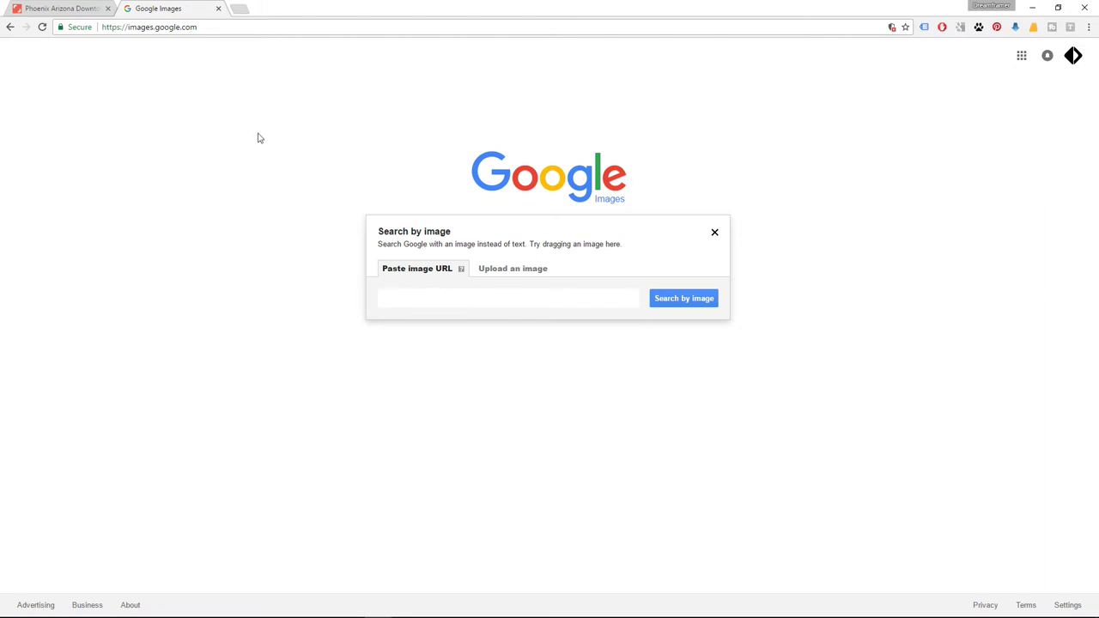
Copy the Shutterstock Phoenix photo's image address and return to Google Images
left_click(82, 11)
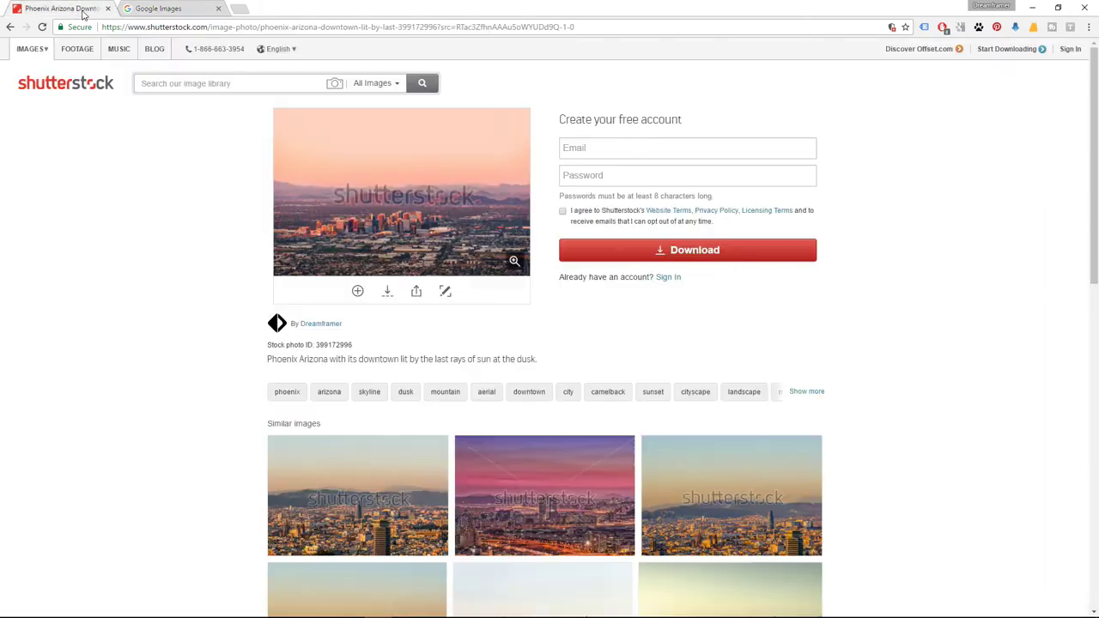
right_click(410, 132)
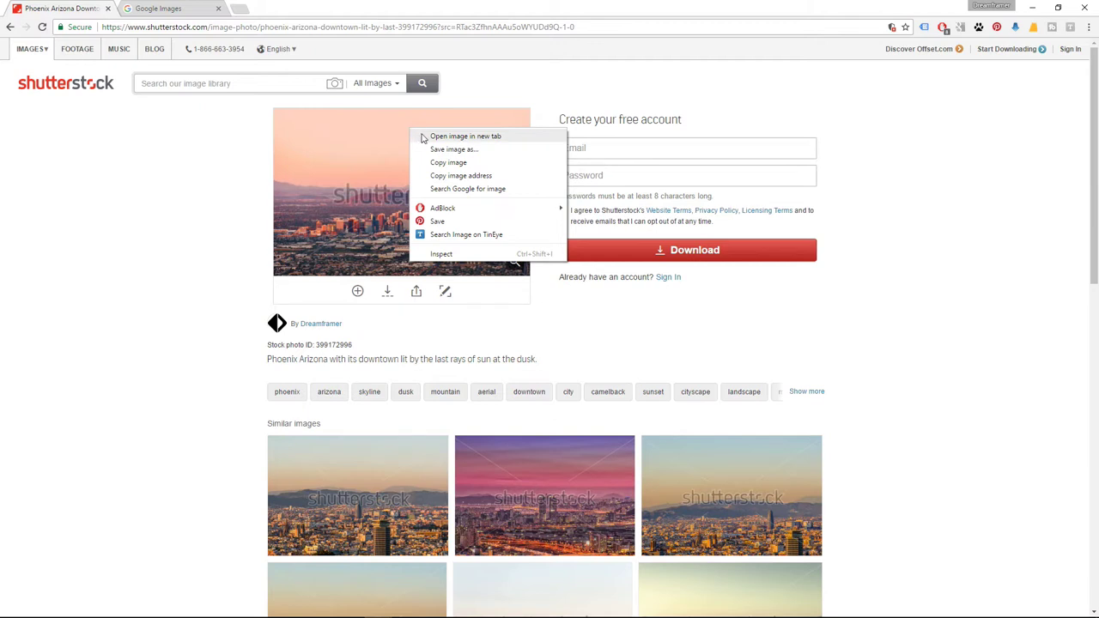
left_click(464, 176)
left_click(192, 12)
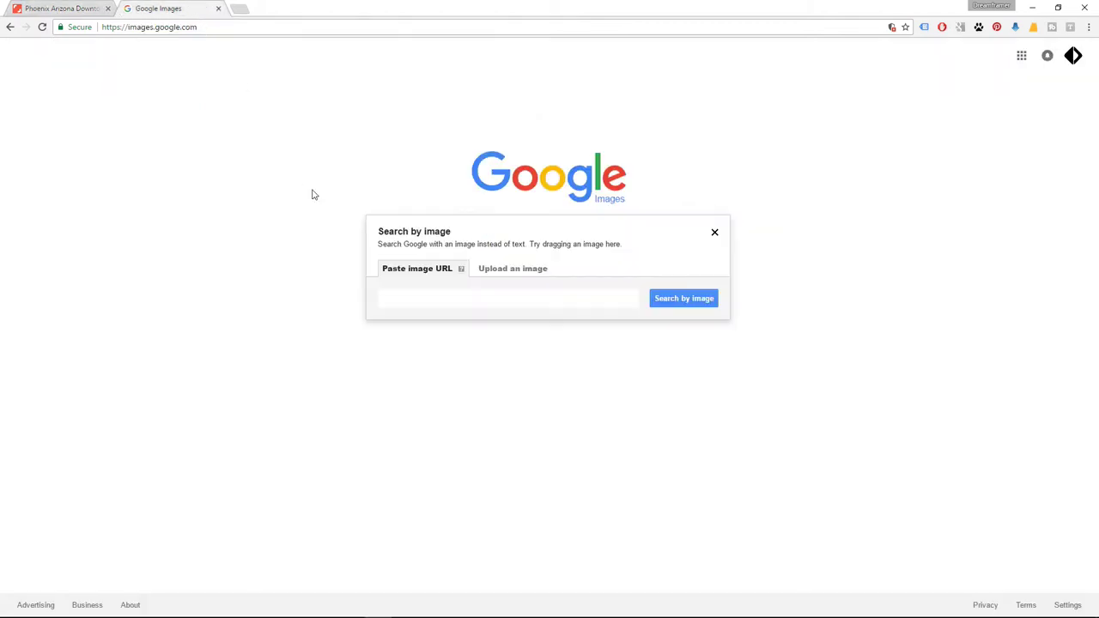
right_click(417, 296)
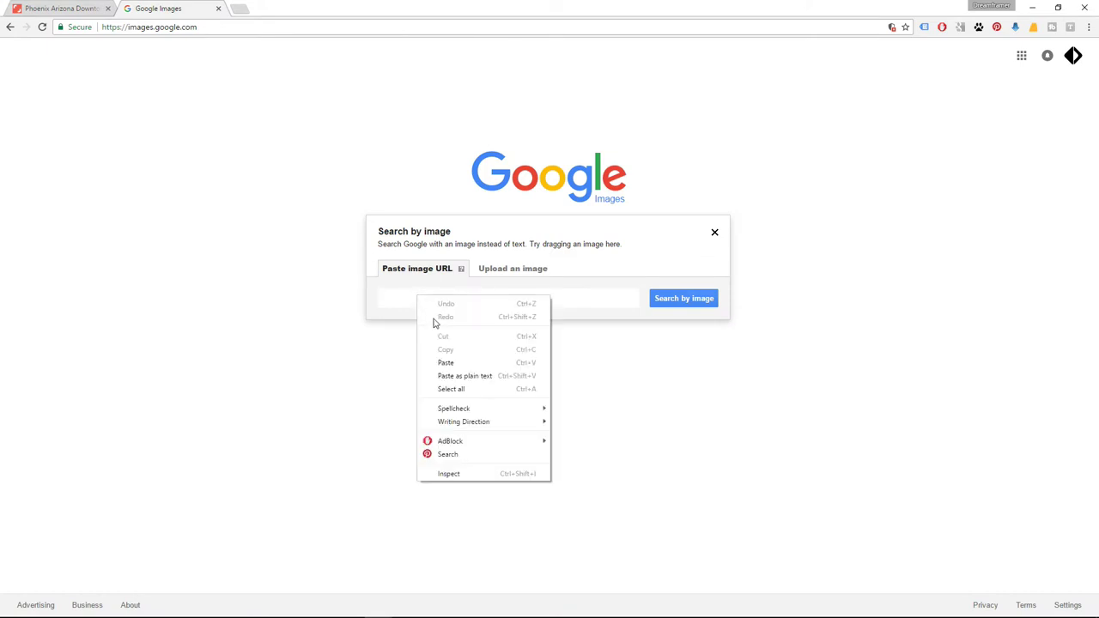
left_click(446, 364)
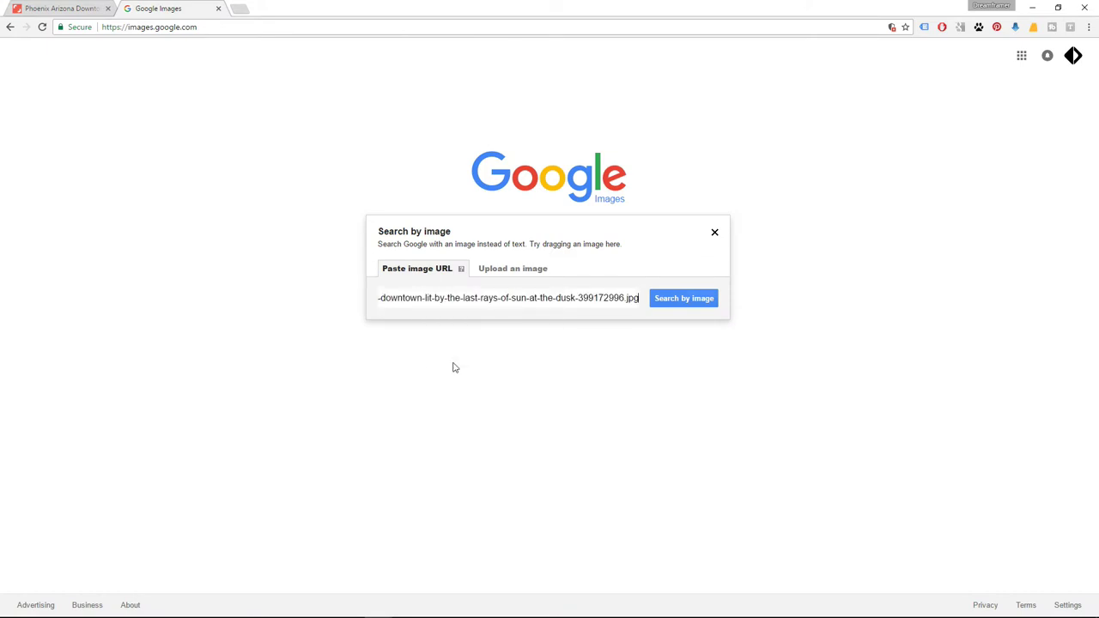
left_click(663, 300)
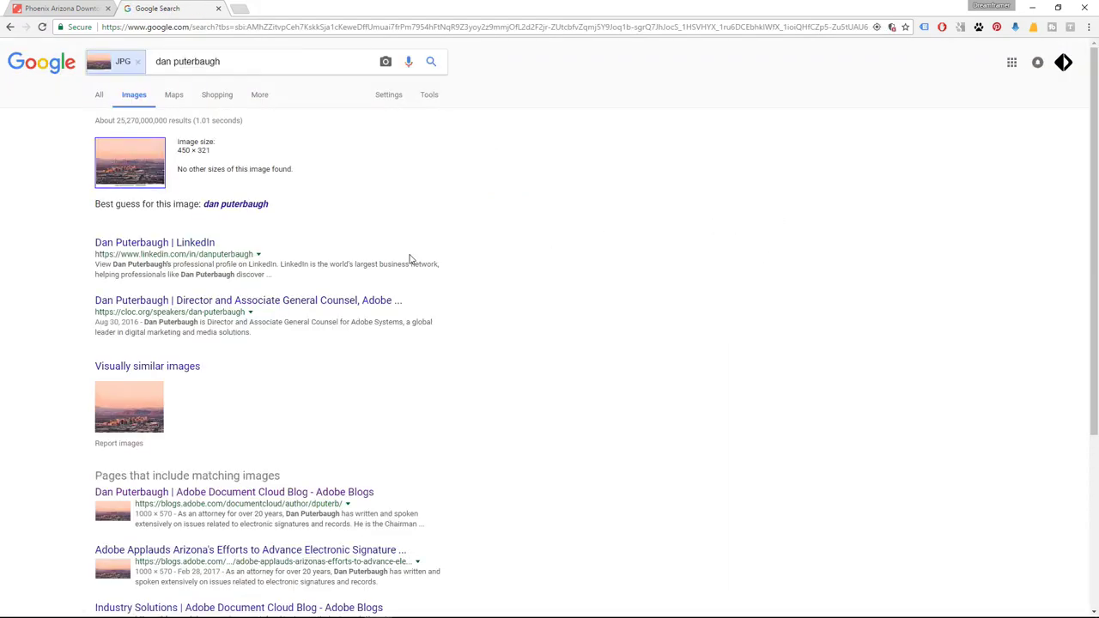
scroll(409, 259, "down", 2)
scroll(410, 259, "down", 1)
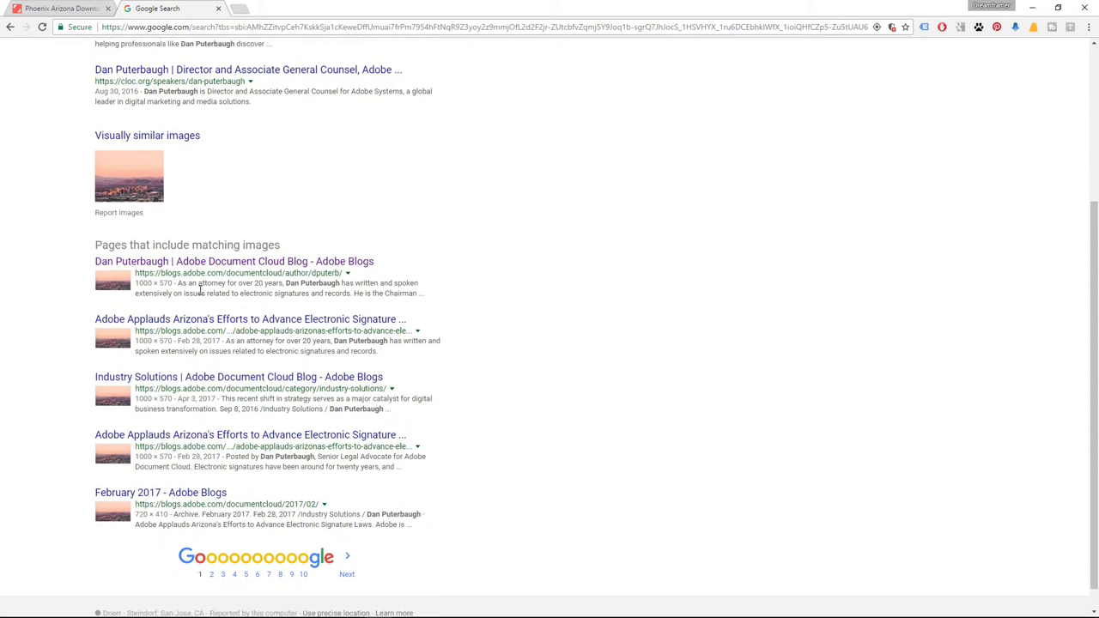
scroll(225, 296, "down", 1)
left_click(180, 357)
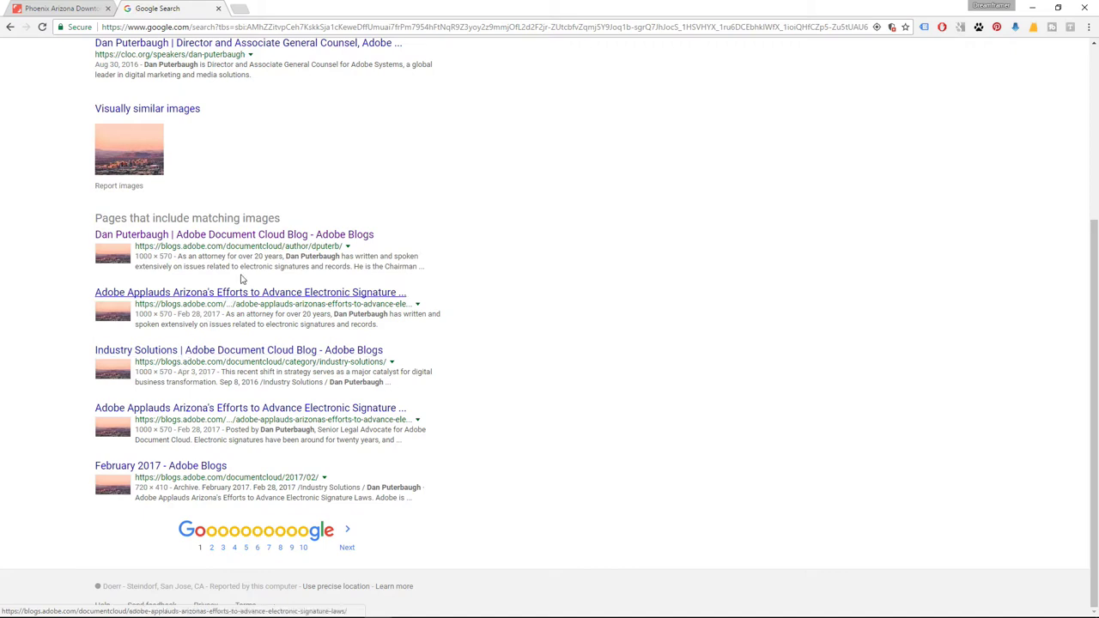
scroll(295, 170, "up", 2)
scroll(295, 170, "up", 1)
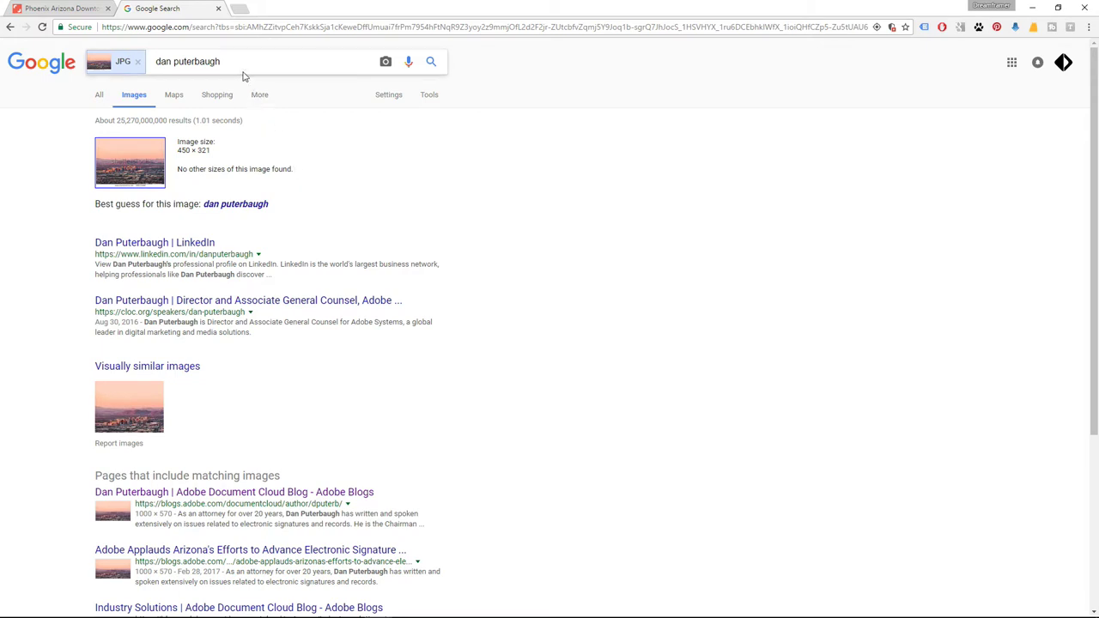
left_click(248, 28)
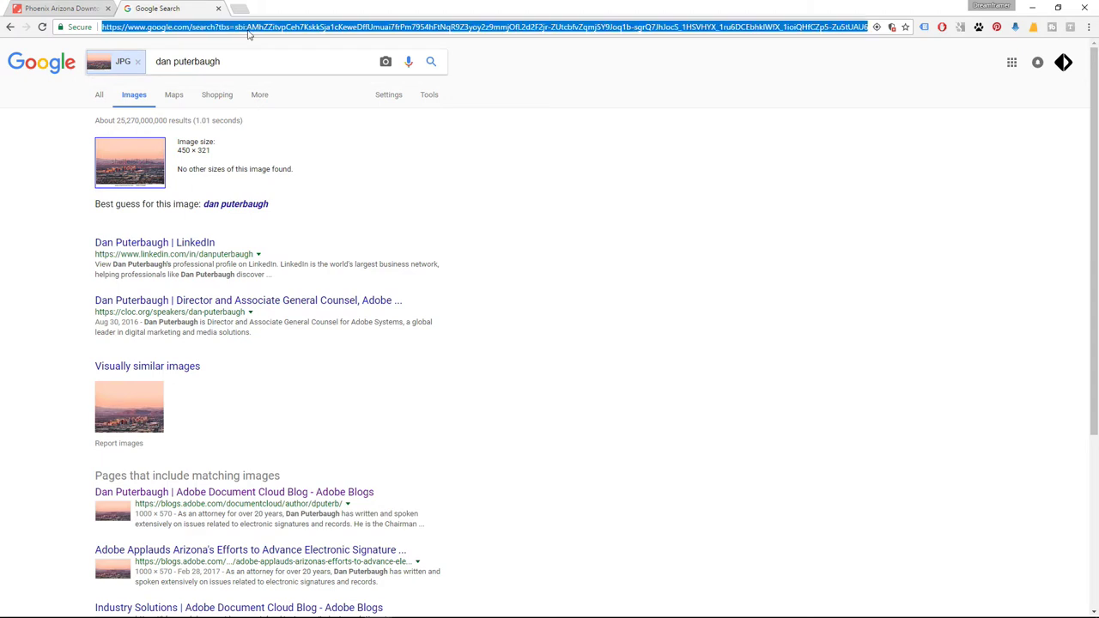
Load the Google home page and search for 'tineye'
type("www.goog")
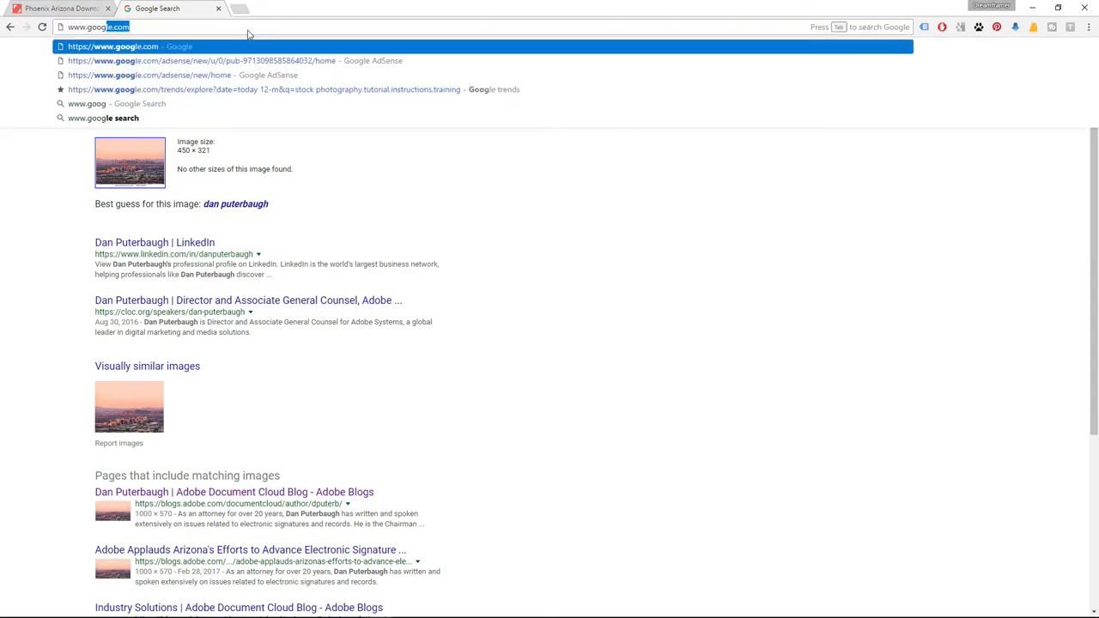
type("le.com")
key("Return")
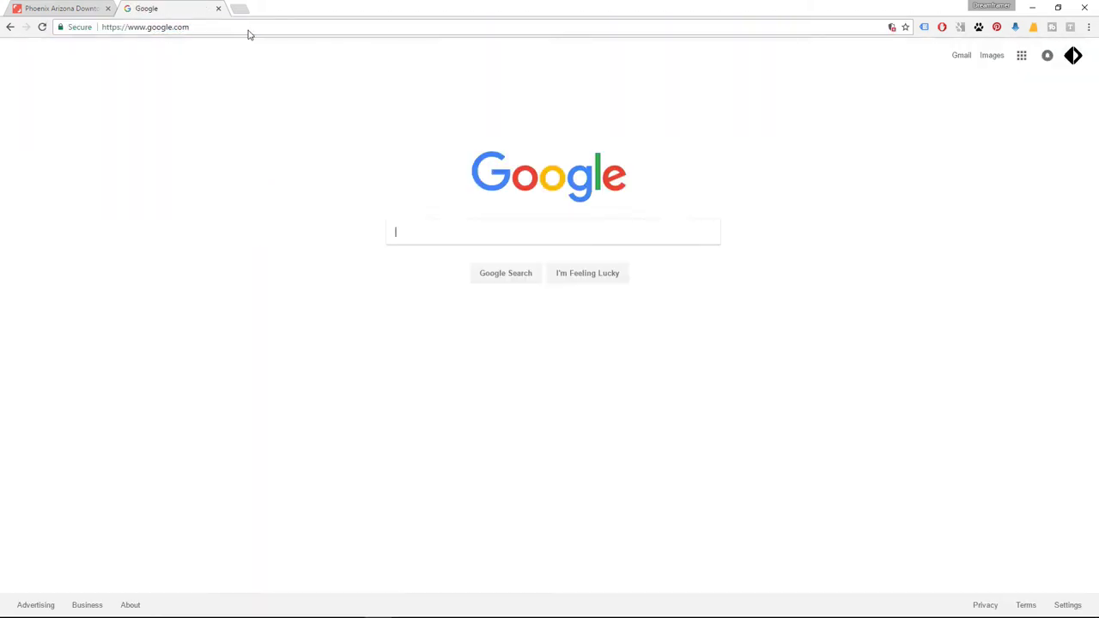
left_click(409, 233)
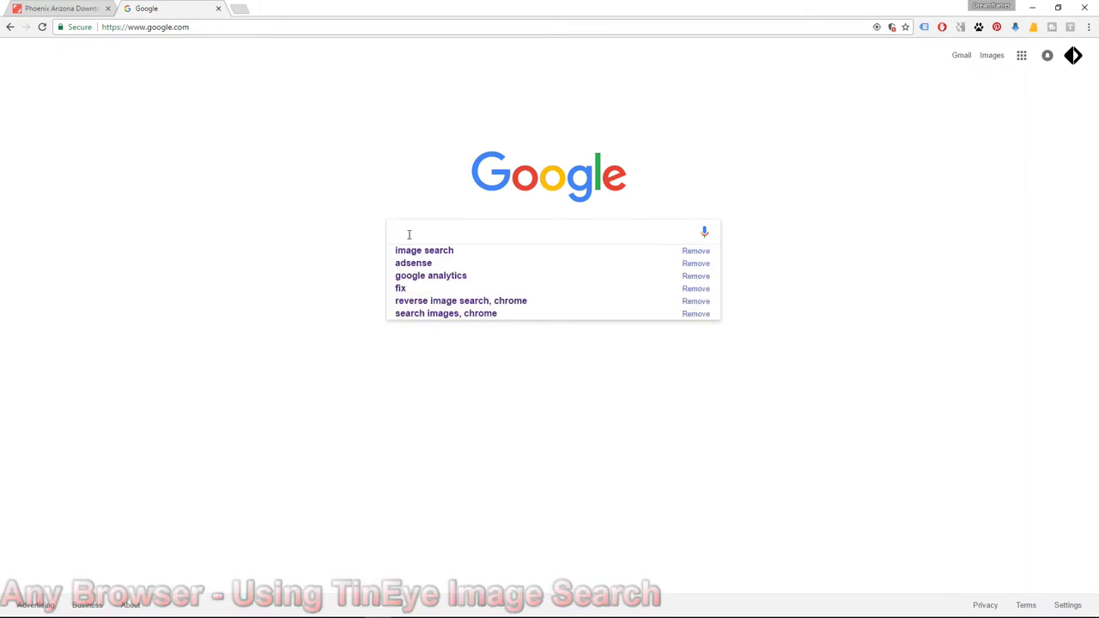
type("tineye")
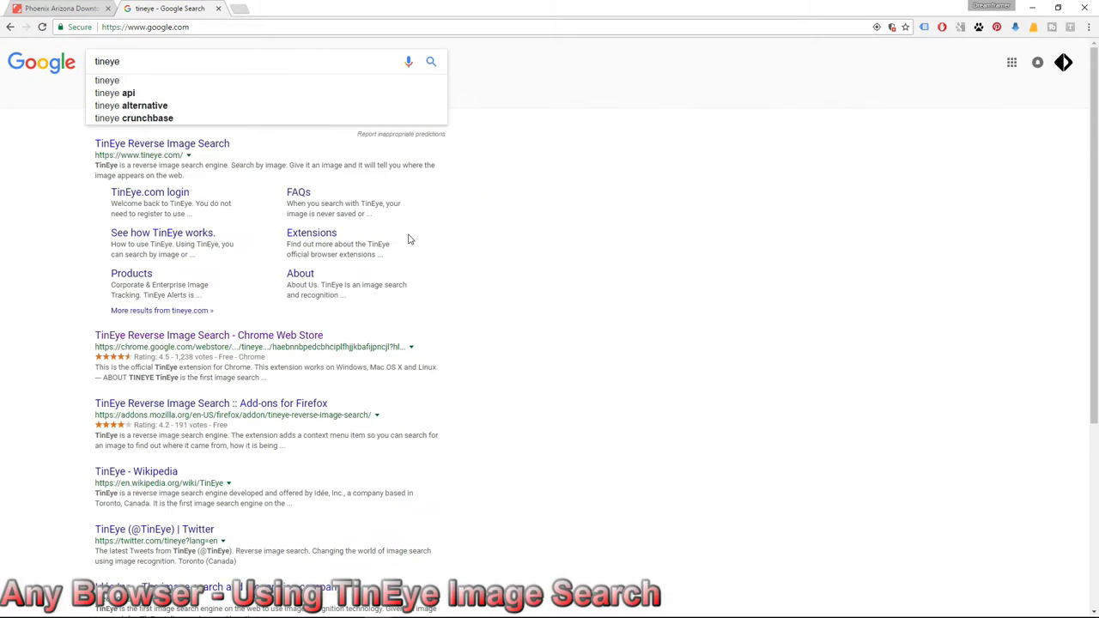
key("Return")
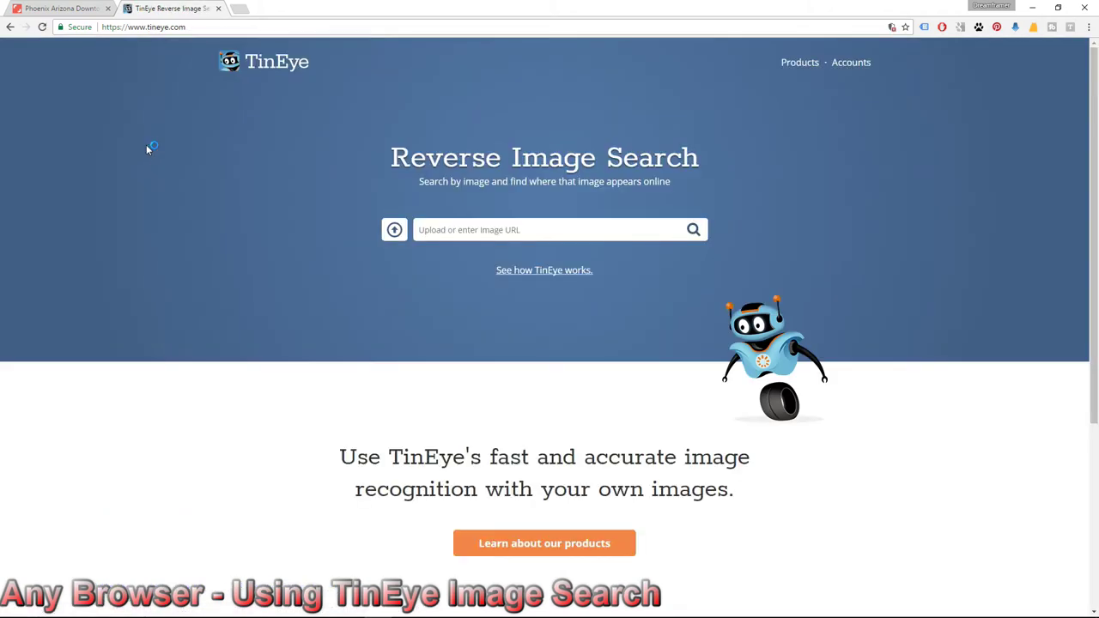
On TinEye, paste the Phoenix photo's Shutterstock address into the image URL field and search
left_click_drag(185, 27, 98, 26)
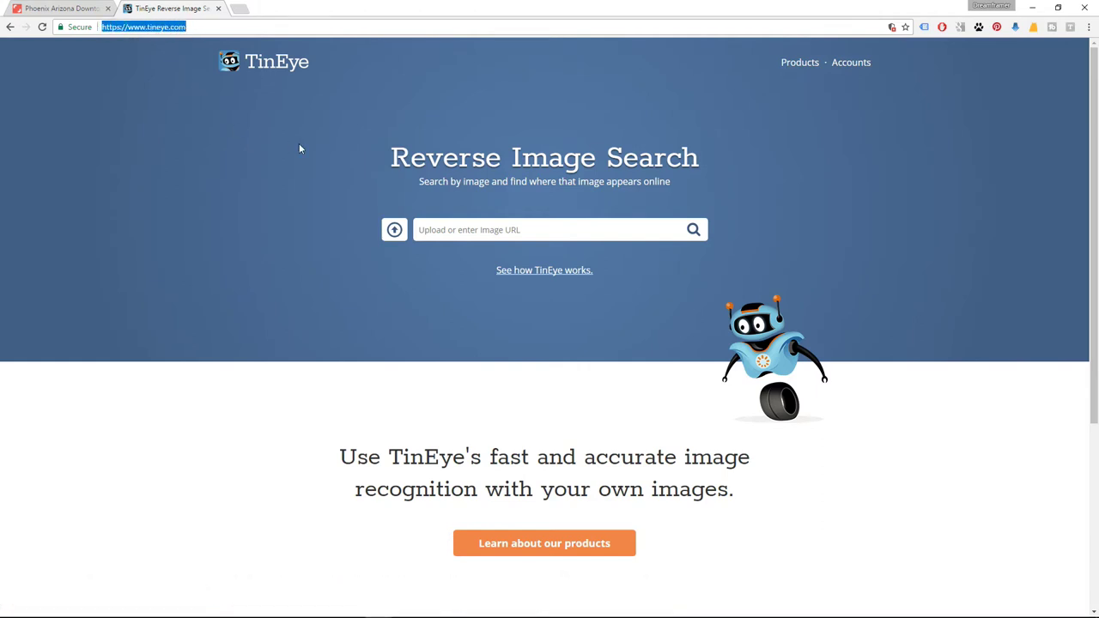
left_click(454, 230)
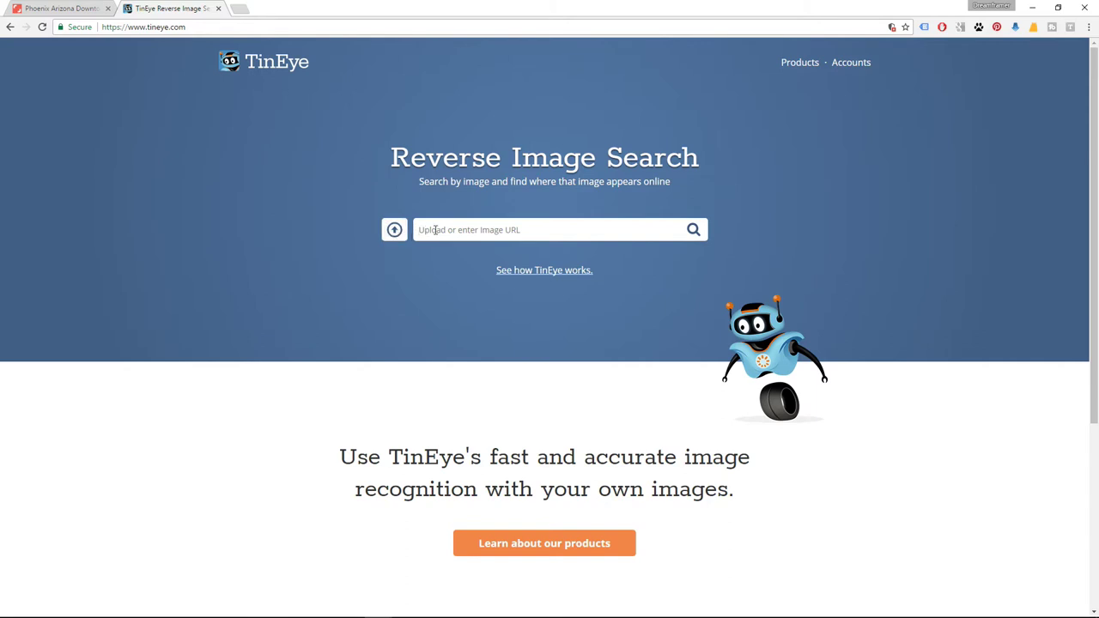
left_click(435, 230)
right_click(435, 230)
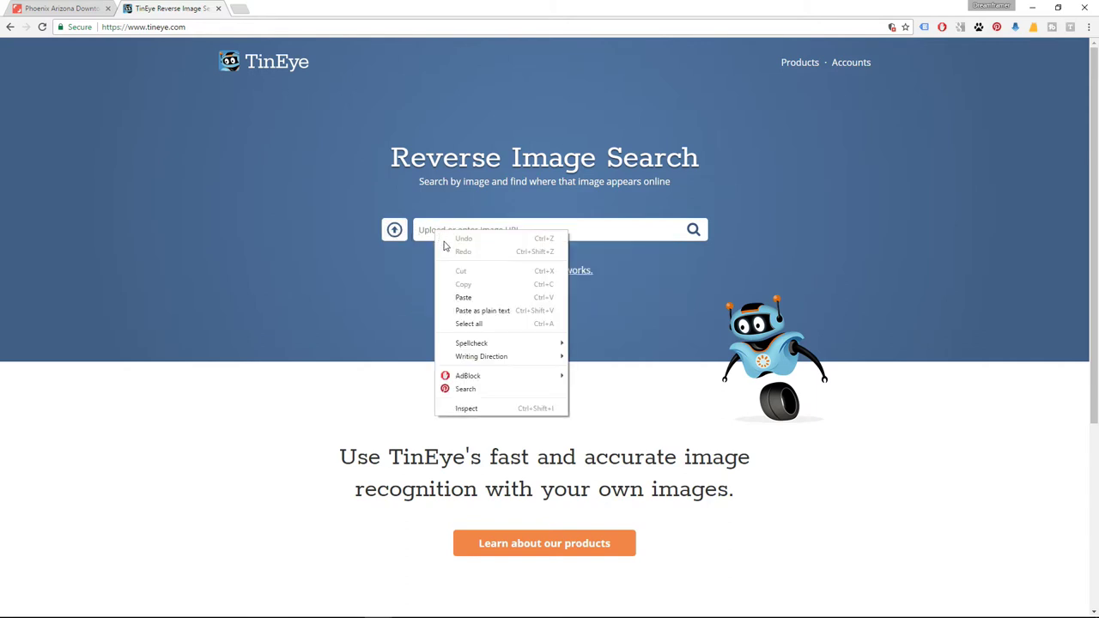
left_click(465, 298)
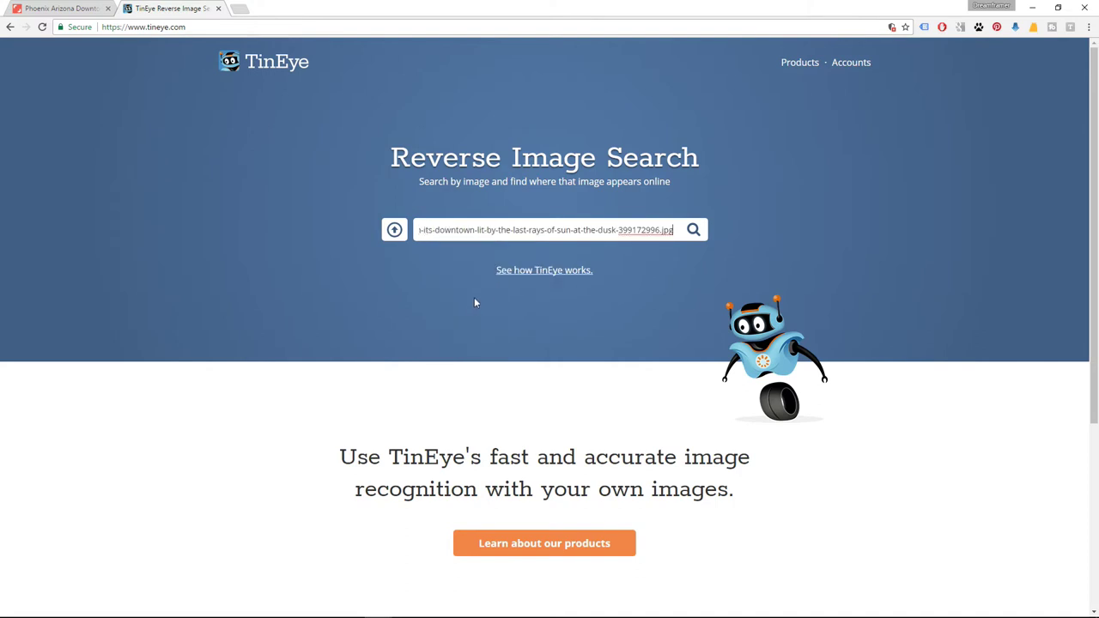
left_click(694, 228)
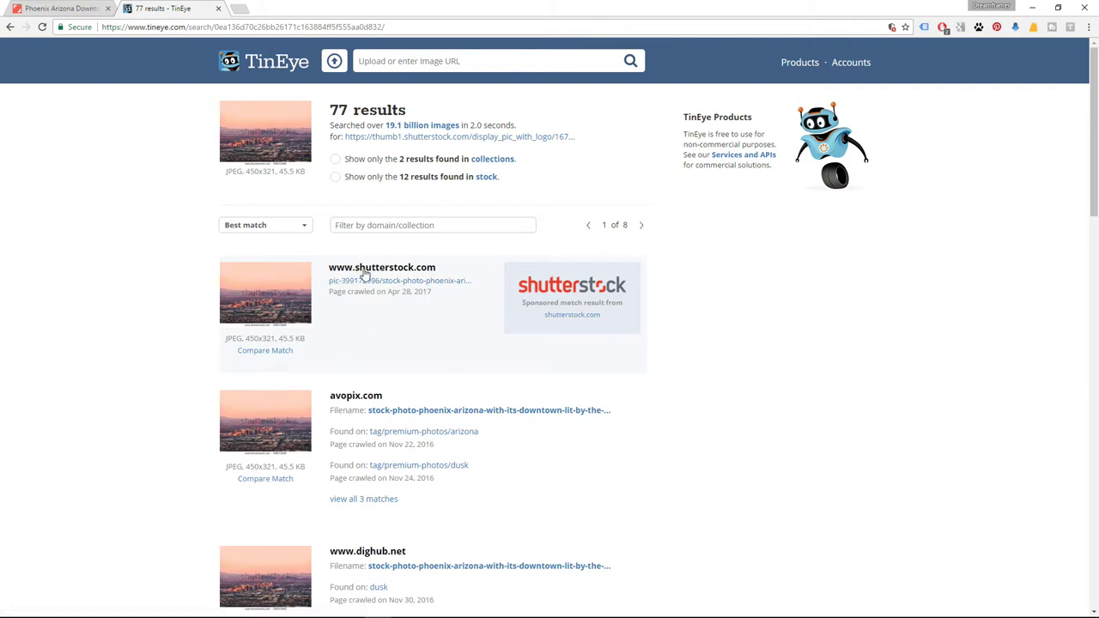
Scroll through TinEye's 77 matches, such as avopix.com and dighub.net, and back up
scroll(418, 284, "down", 2)
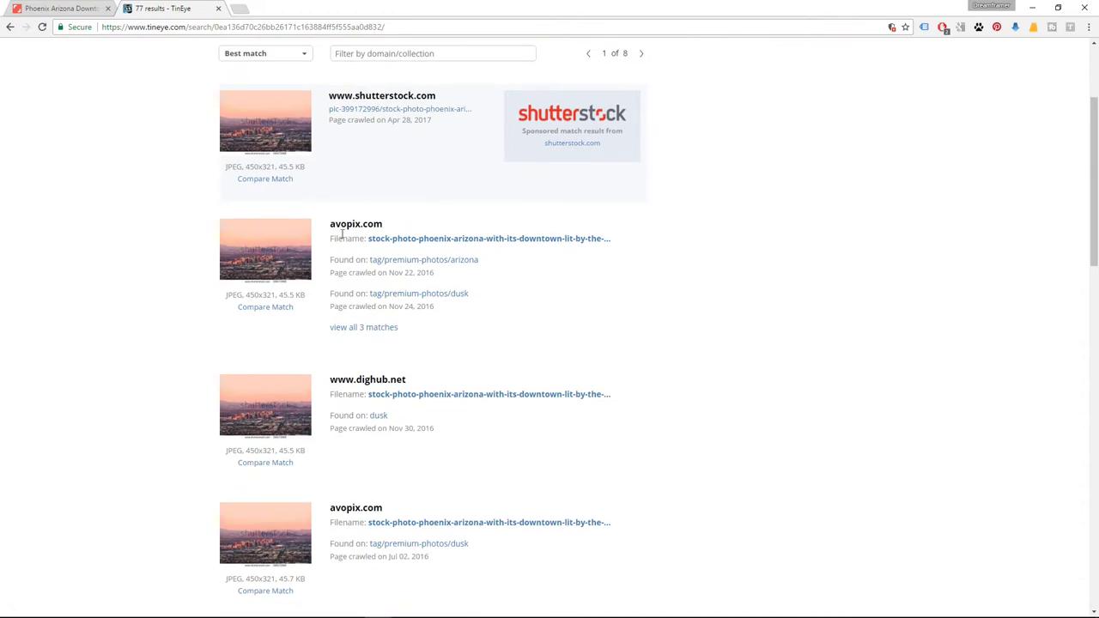
scroll(342, 378, "down", 2)
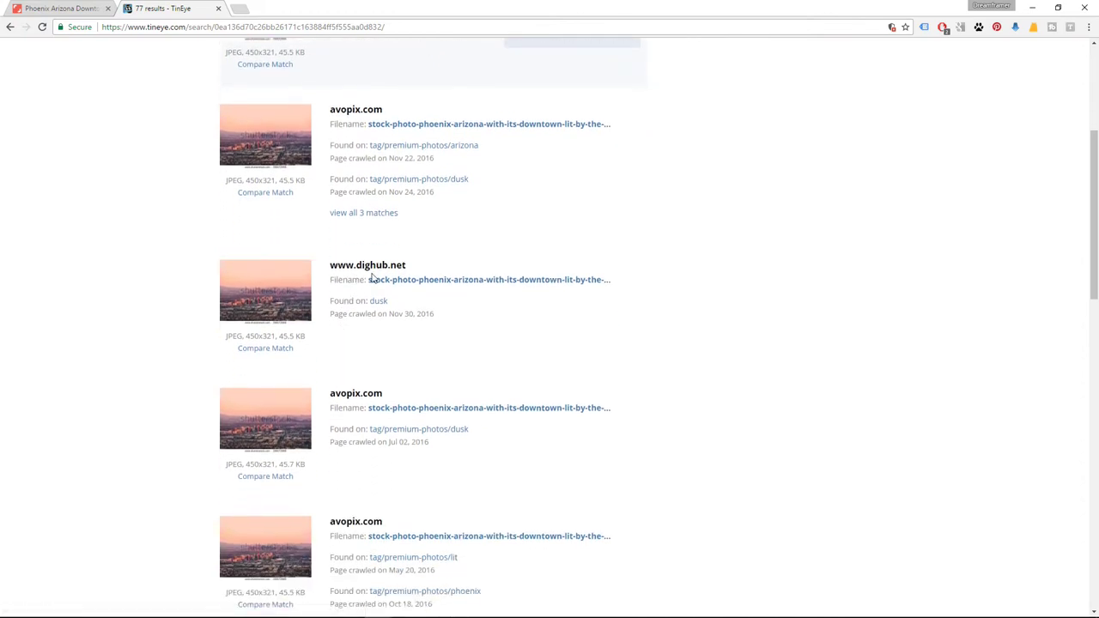
scroll(362, 387, "down", 1)
scroll(363, 387, "down", 2)
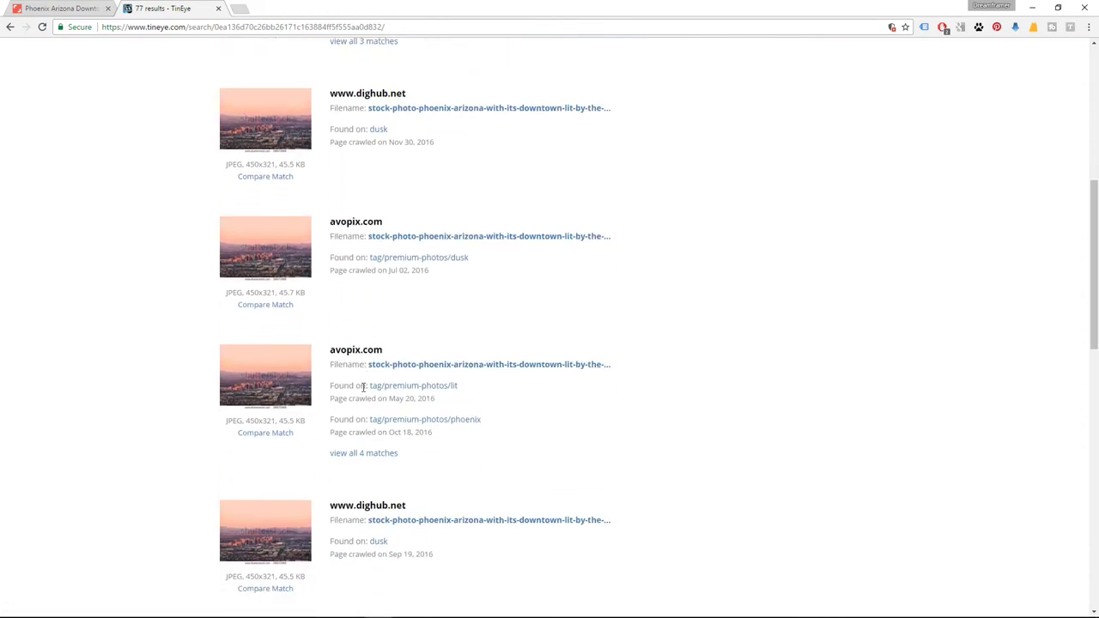
scroll(362, 388, "down", 2)
scroll(362, 389, "down", 1)
scroll(362, 391, "down", 3)
scroll(362, 392, "down", 1)
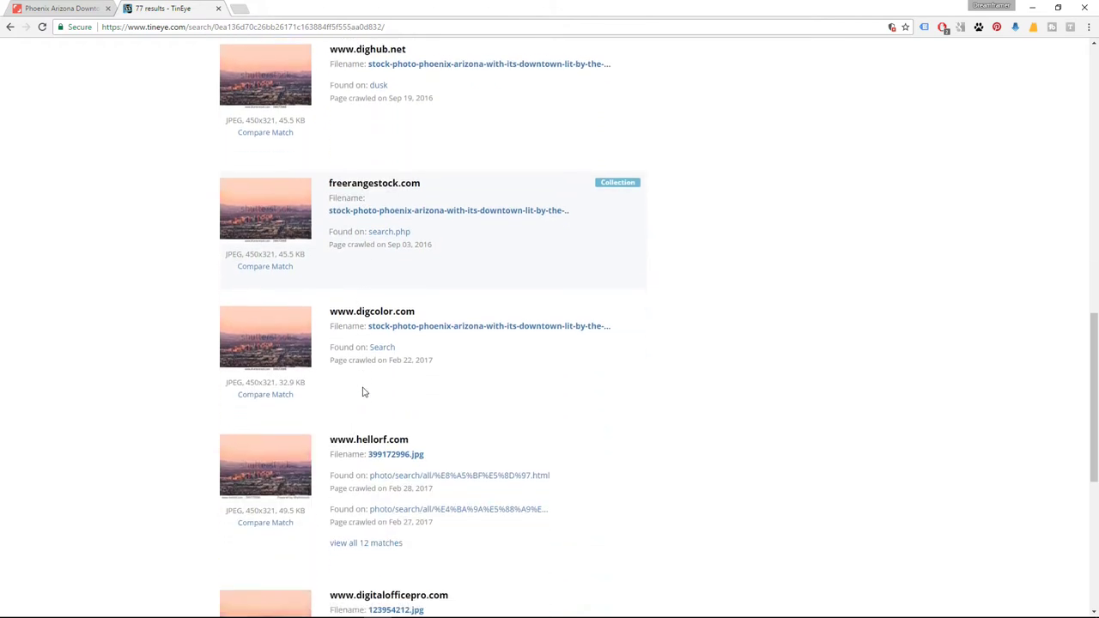
scroll(362, 391, "down", 2)
scroll(362, 392, "down", 1)
scroll(363, 391, "down", 2)
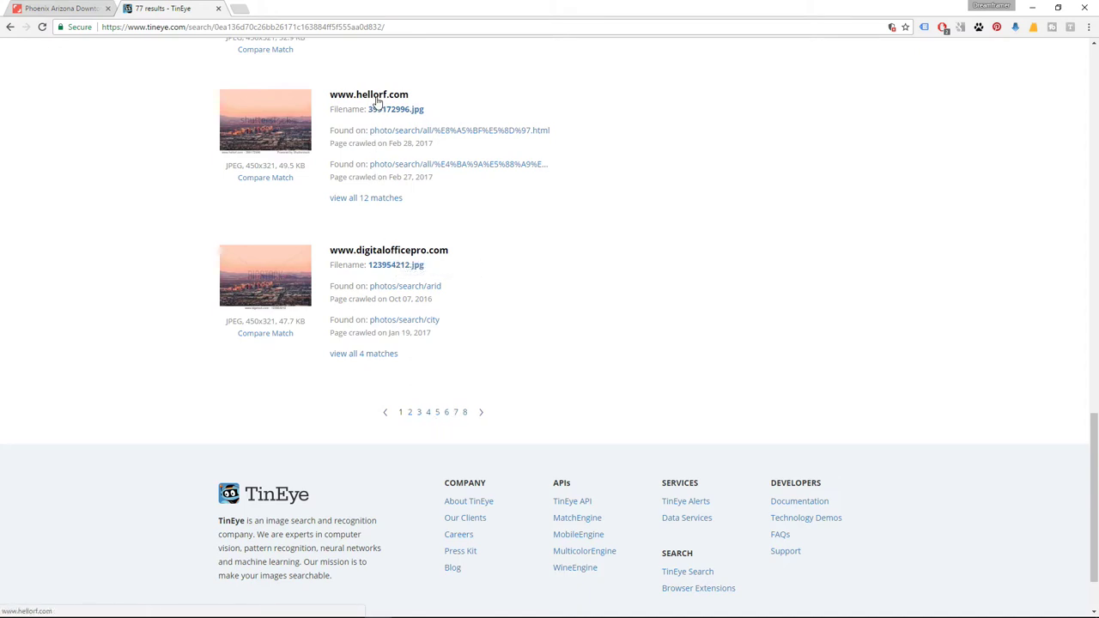
scroll(378, 120, "up", 3)
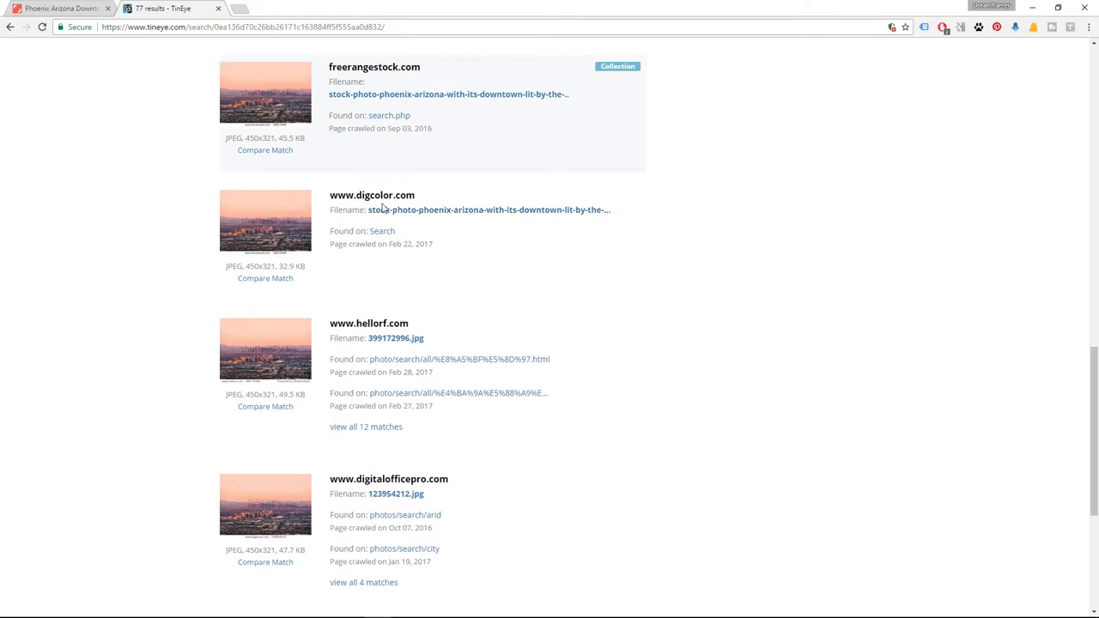
scroll(383, 209, "up", 2)
scroll(386, 206, "up", 2)
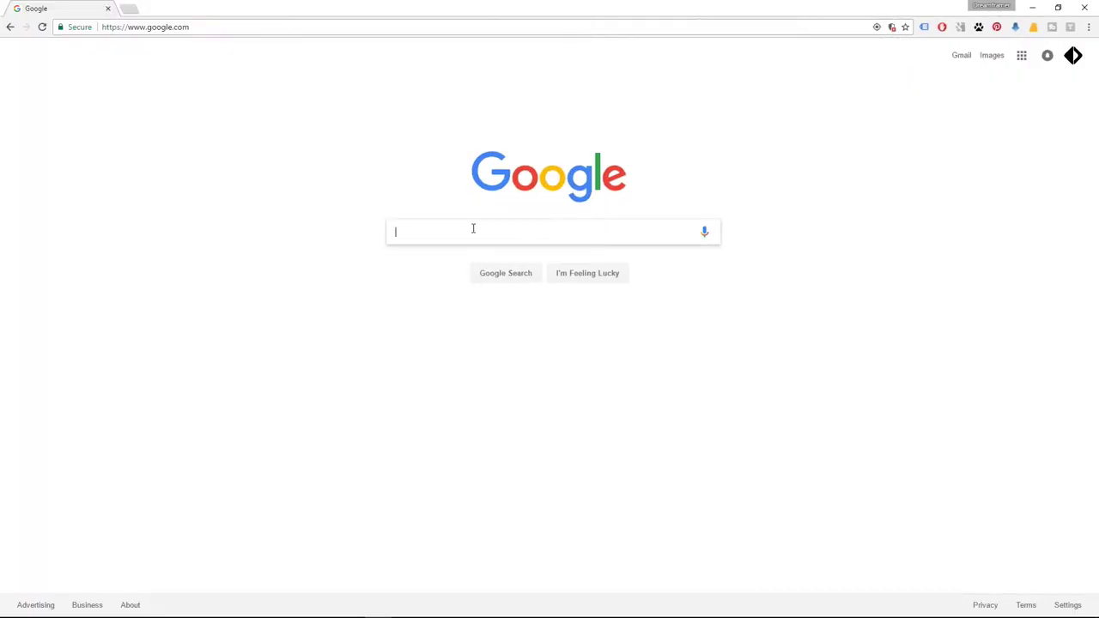
Search Google for 'tineye chrome add on' and view the TinEye extension's Chrome Web Store page
left_click(448, 231)
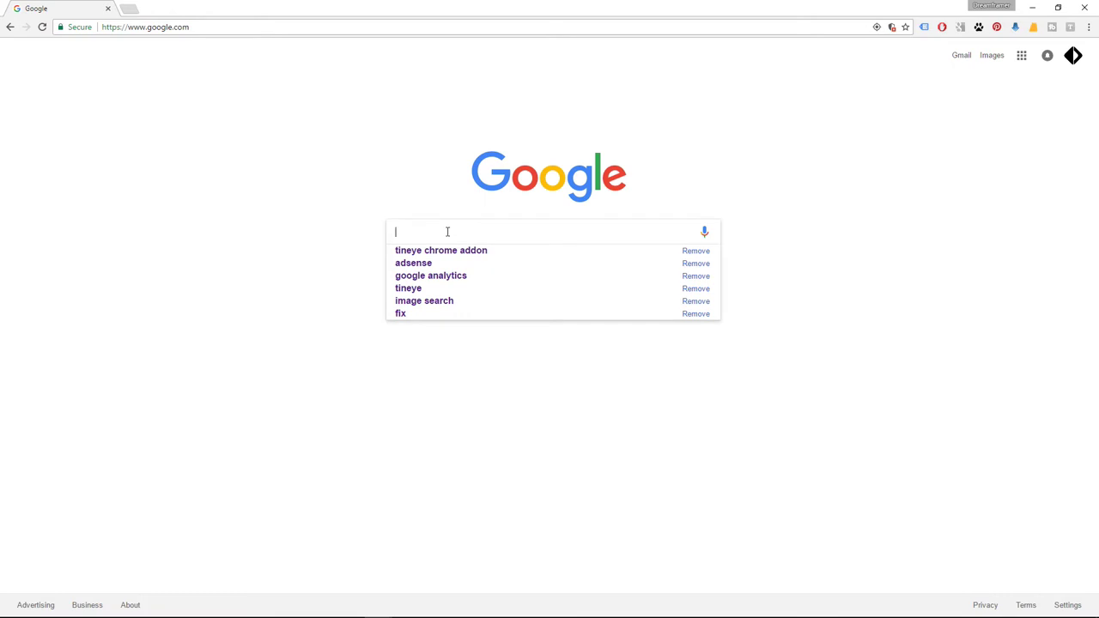
type("tineye c")
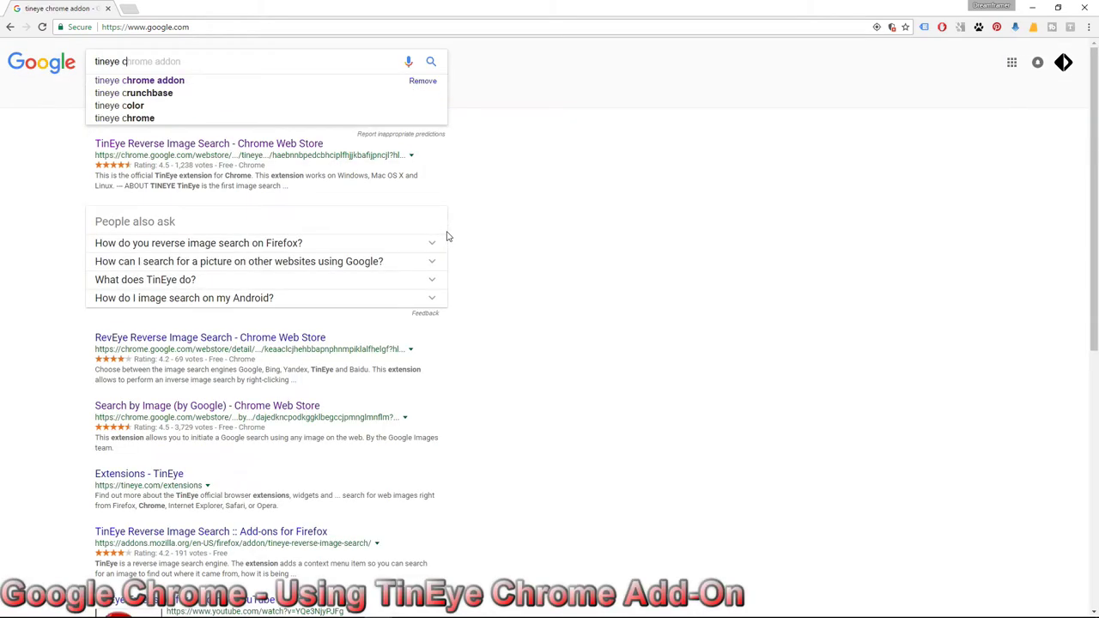
type("hrome ad")
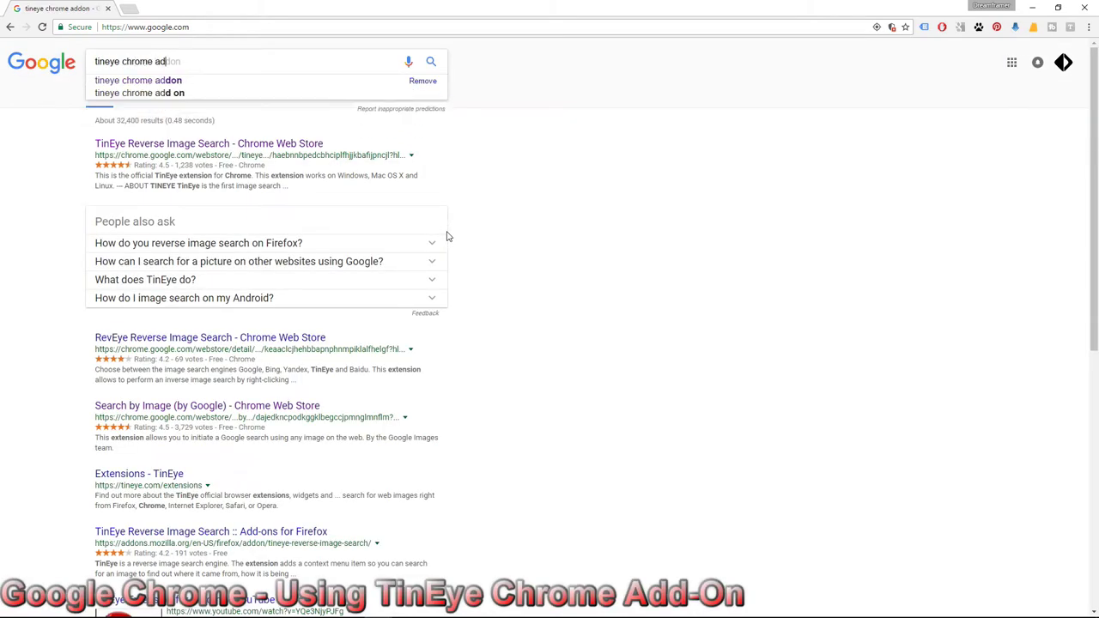
type("d on")
key("Return")
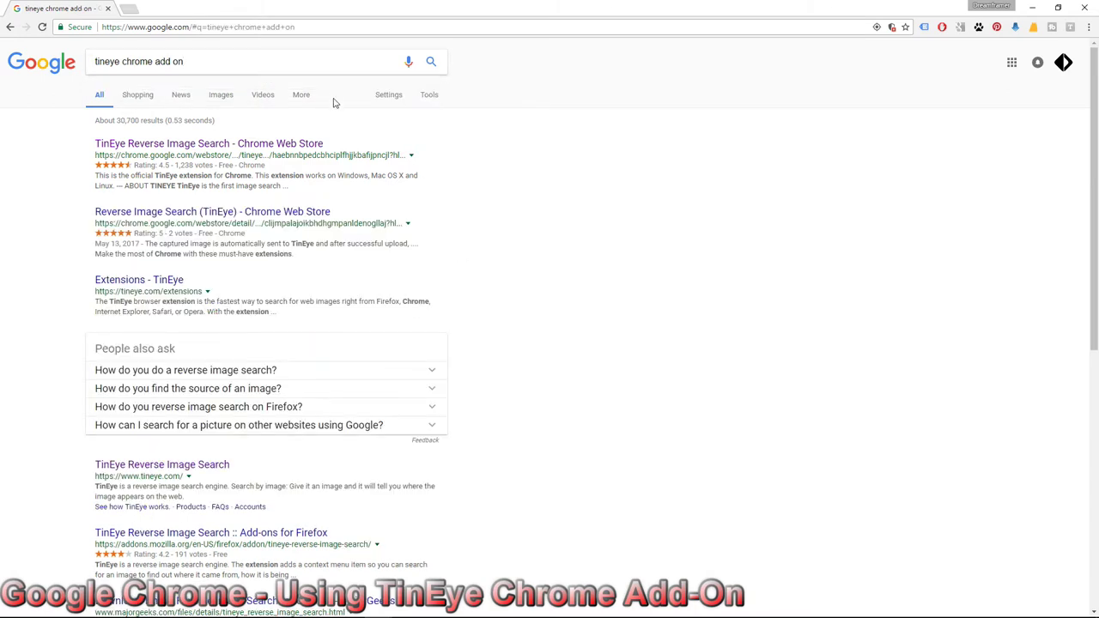
left_click(248, 146)
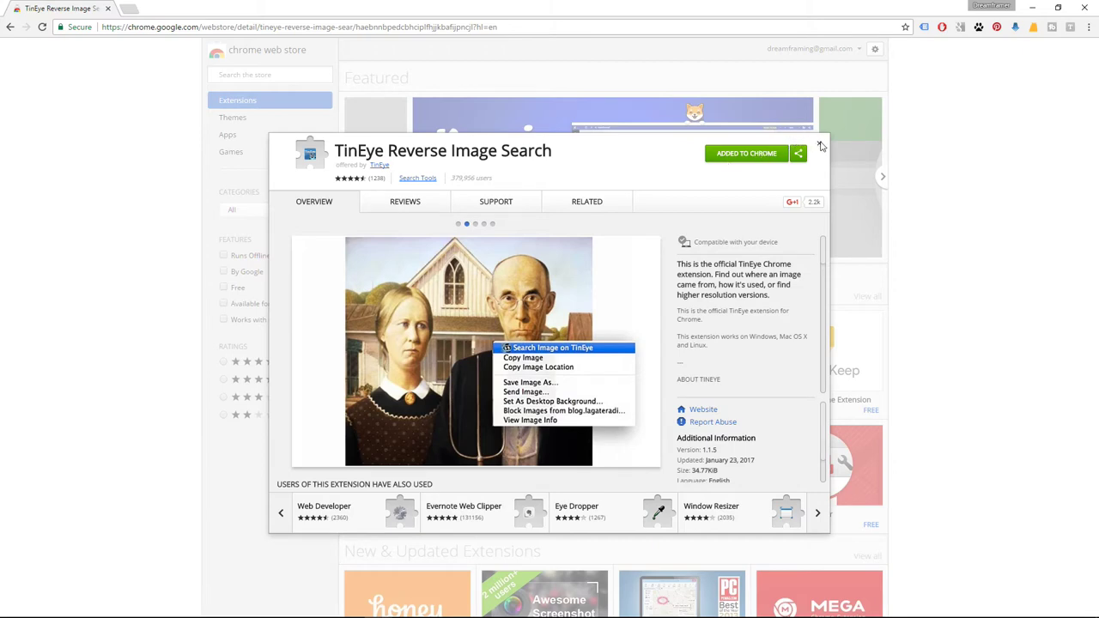
left_click(819, 145)
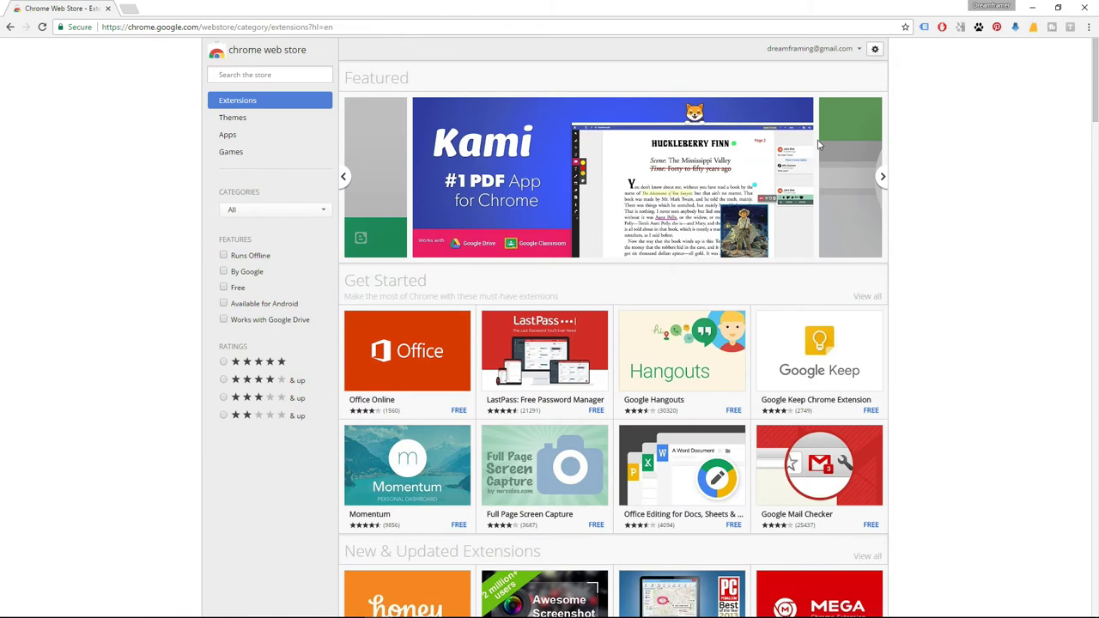
Go to shutterstock.com and search for 'phoenix arizona'
left_click(449, 26)
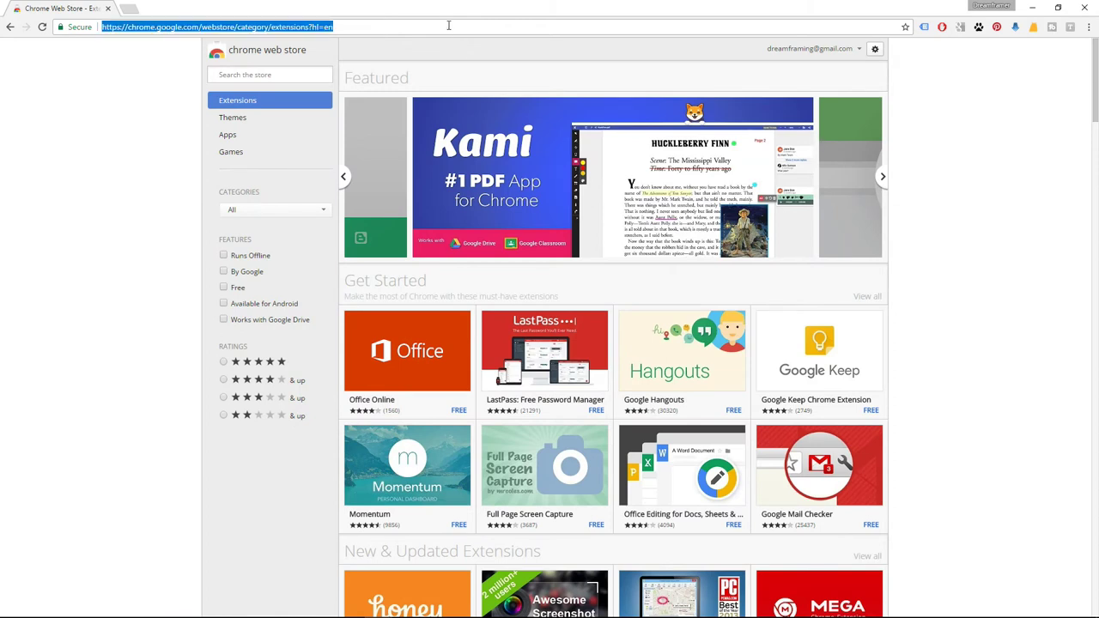
type("shutterst")
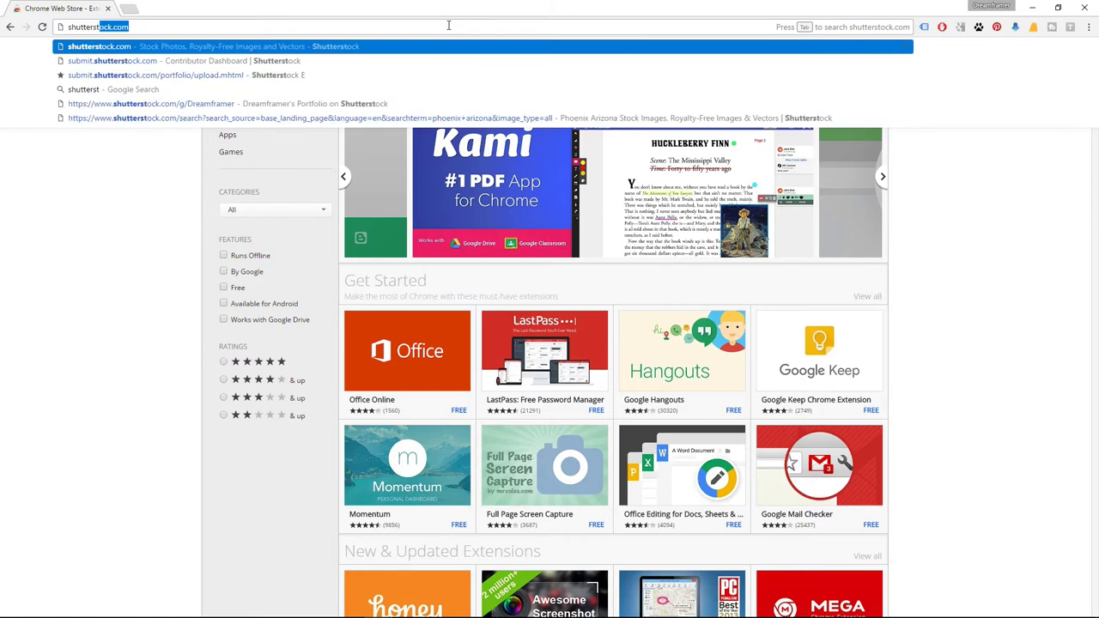
type("ock.com")
key("Return")
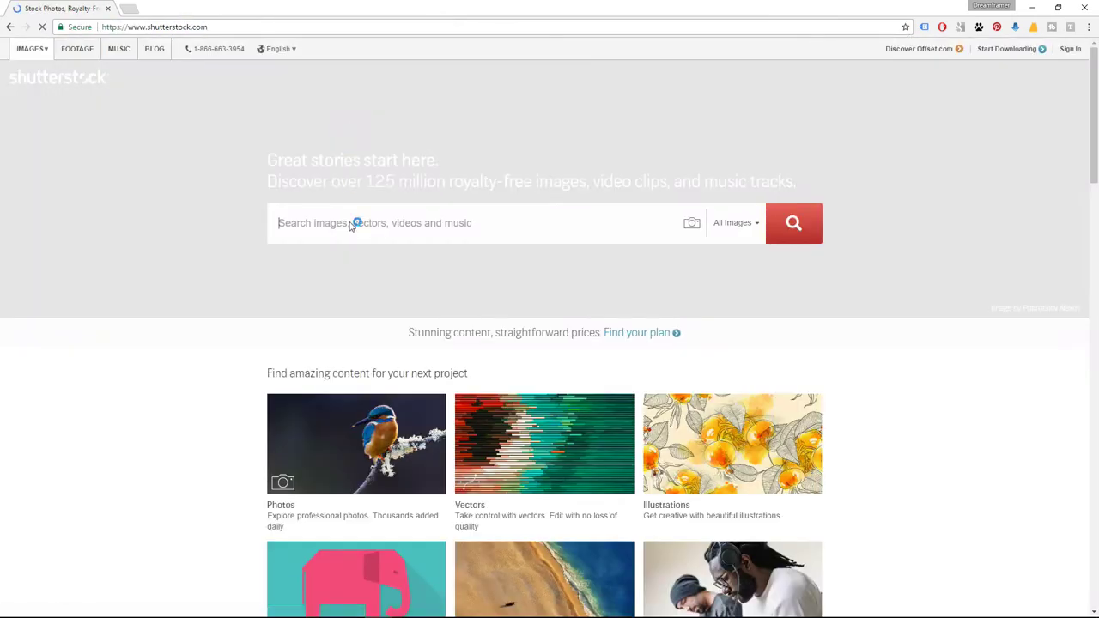
type("pho")
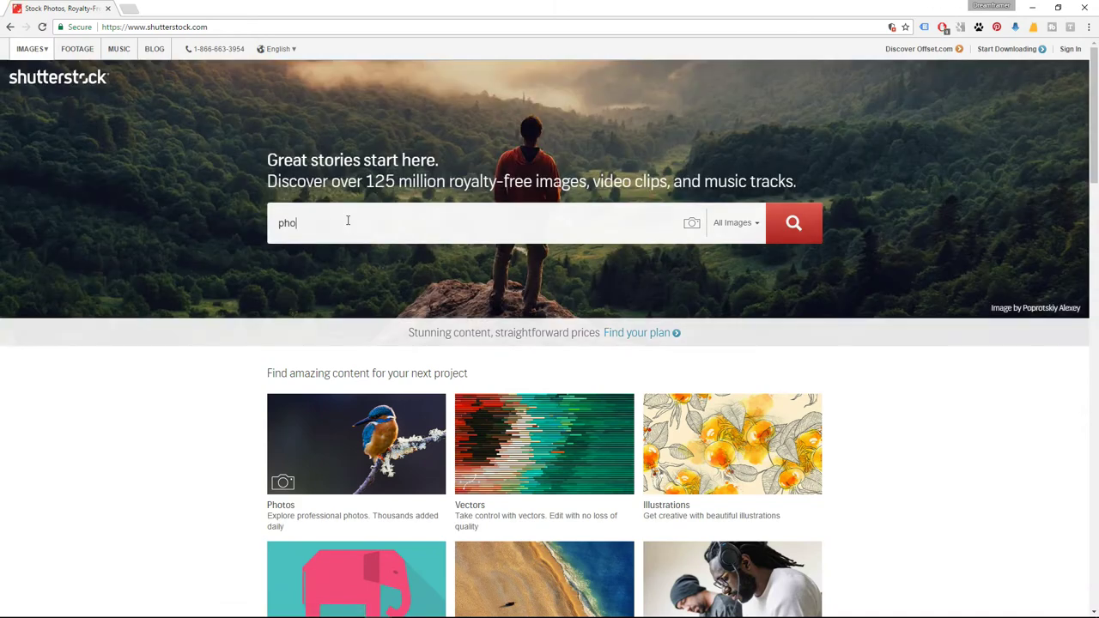
type("enix arizo")
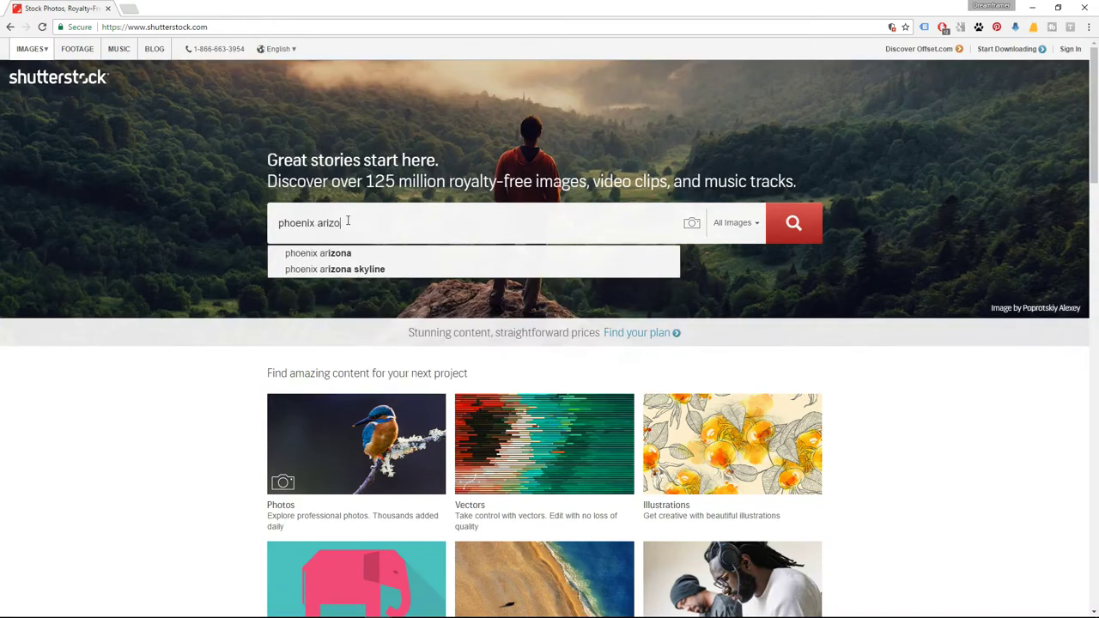
type("na")
key("Return")
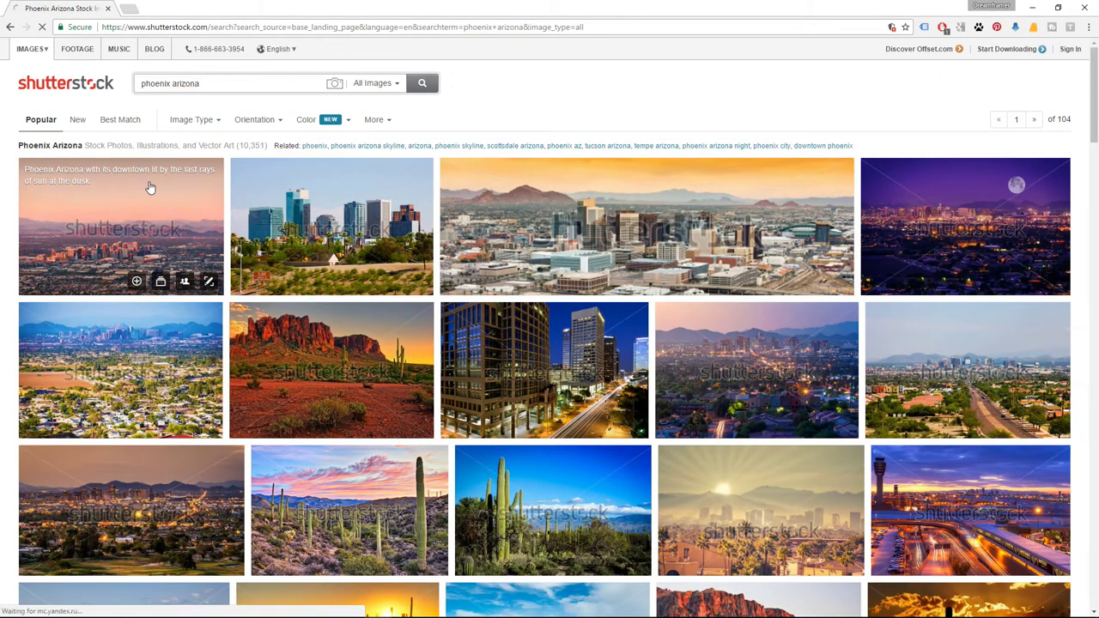
Open the first Phoenix photo and reverse-search it on TinEye via the extension
left_click(150, 187)
right_click(449, 126)
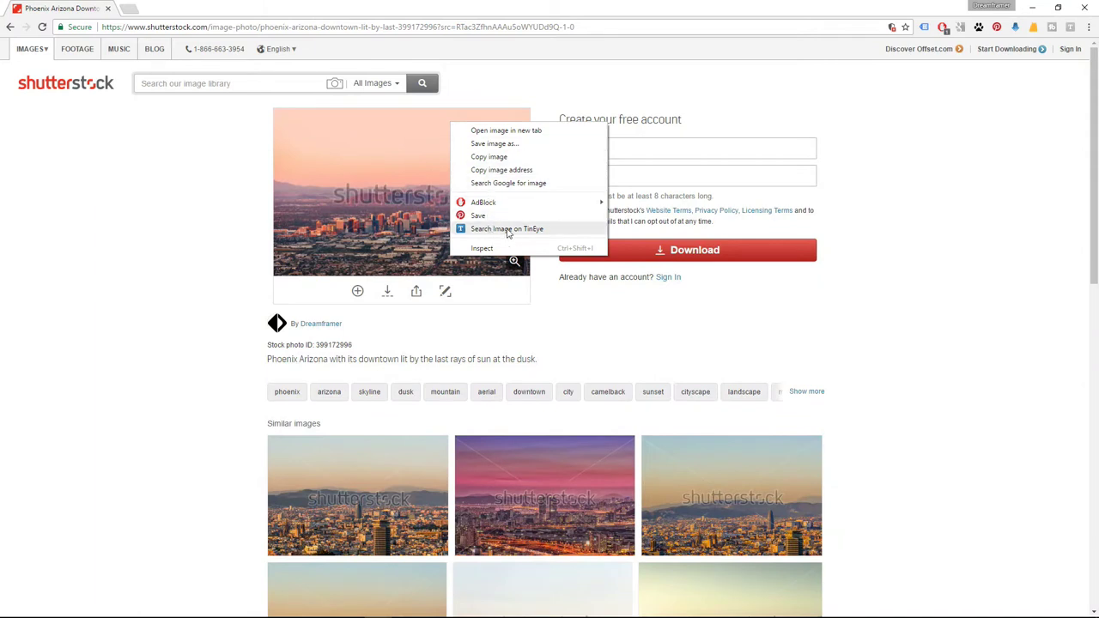
left_click(525, 230)
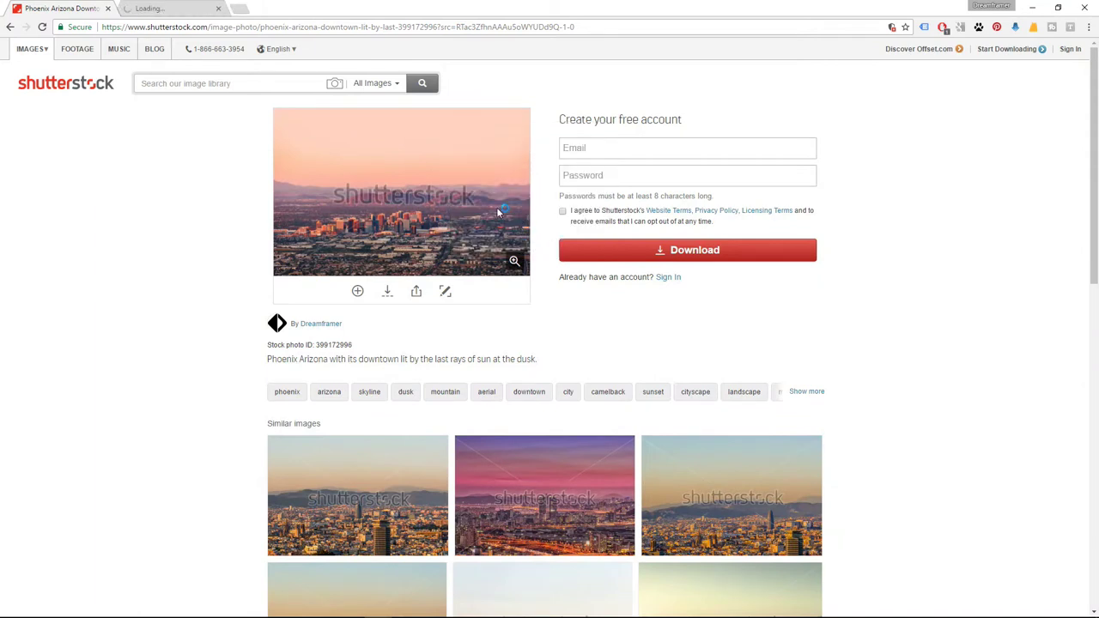
Scroll through the first page of TinEye's 77 matches for the Phoenix photo
left_click(198, 10)
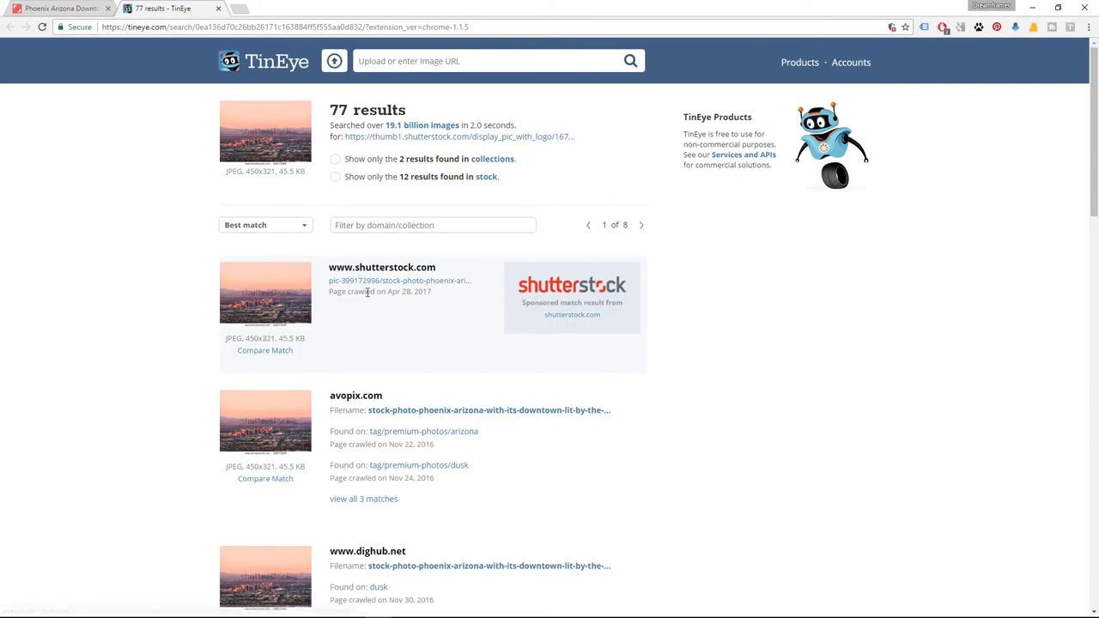
scroll(368, 292, "down", 2)
scroll(368, 294, "down", 2)
scroll(368, 296, "down", 2)
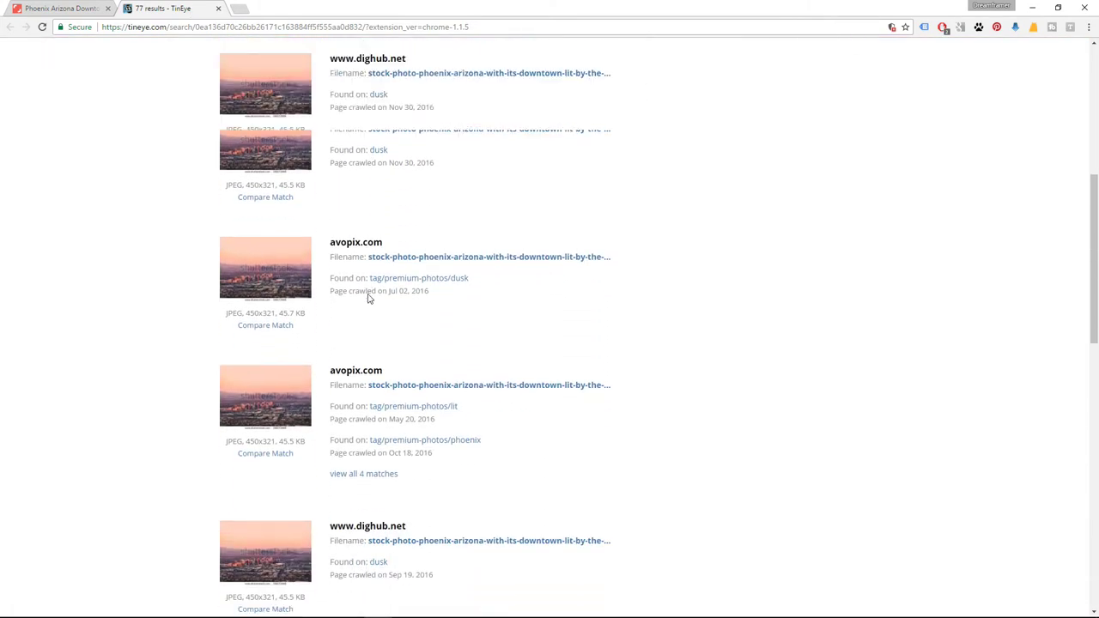
scroll(368, 298, "down", 2)
scroll(368, 297, "down", 2)
scroll(369, 297, "down", 1)
scroll(368, 298, "down", 2)
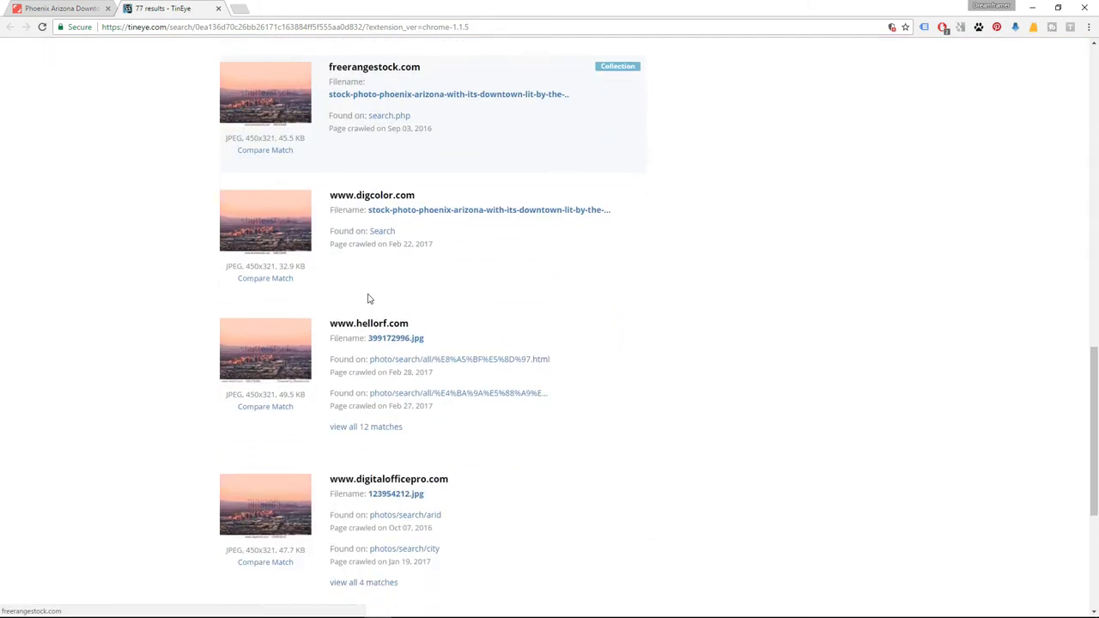
scroll(368, 298, "down", 1)
scroll(368, 298, "down", 2)
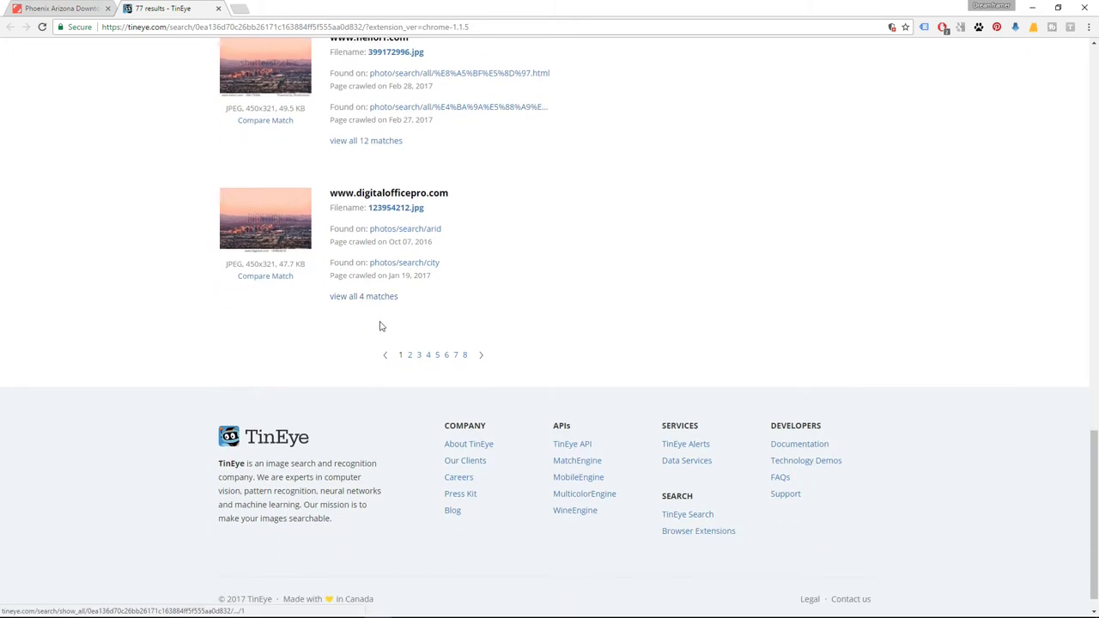
Go to page 2 of the TinEye matches and scroll through them
left_click(409, 355)
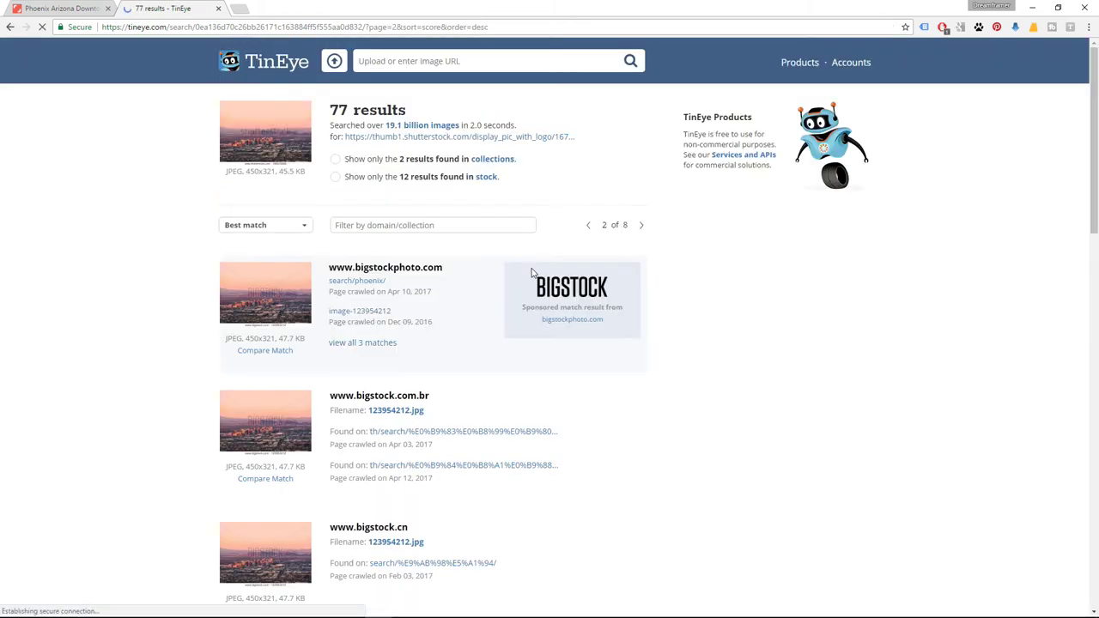
scroll(478, 286, "down", 1)
scroll(478, 286, "down", 2)
scroll(477, 289, "down", 2)
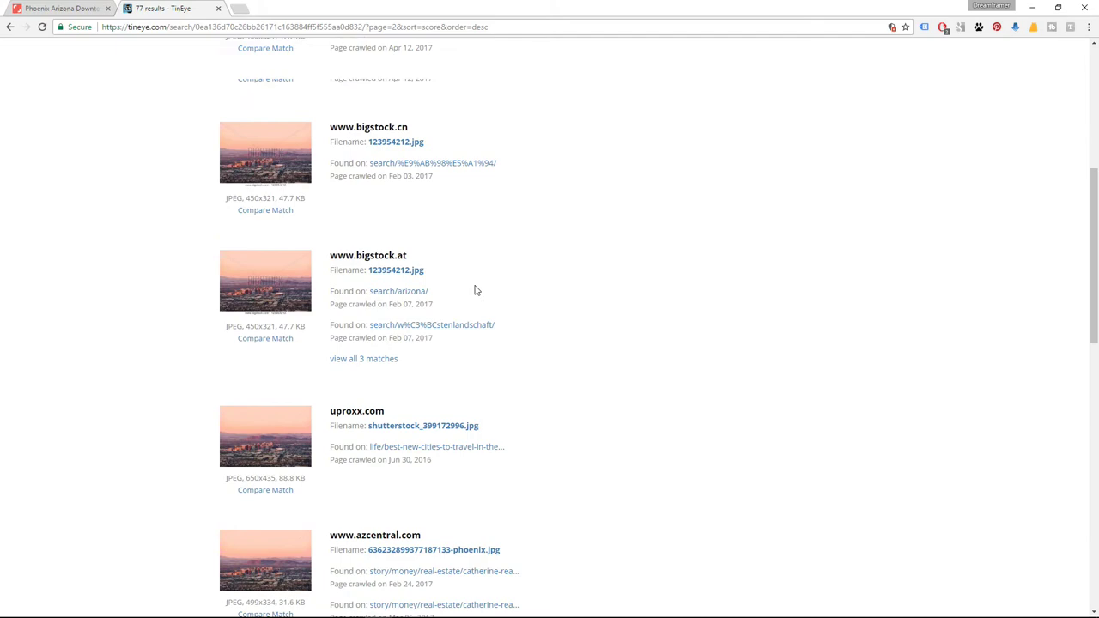
scroll(476, 289, "down", 2)
scroll(476, 289, "down", 3)
scroll(477, 290, "down", 2)
scroll(474, 292, "down", 1)
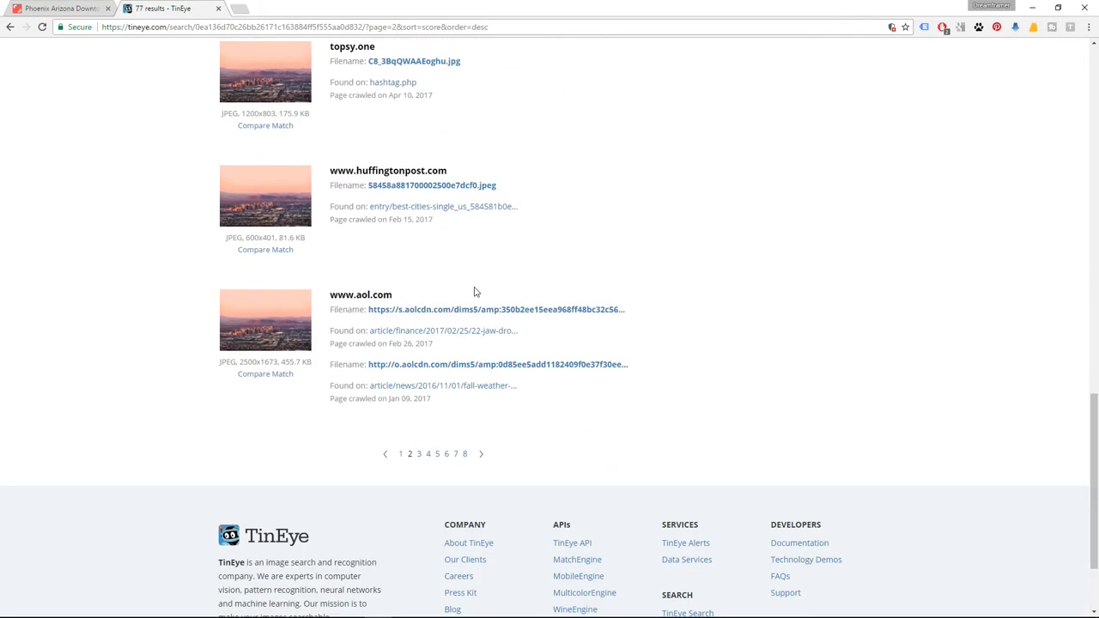
scroll(474, 292, "down", 1)
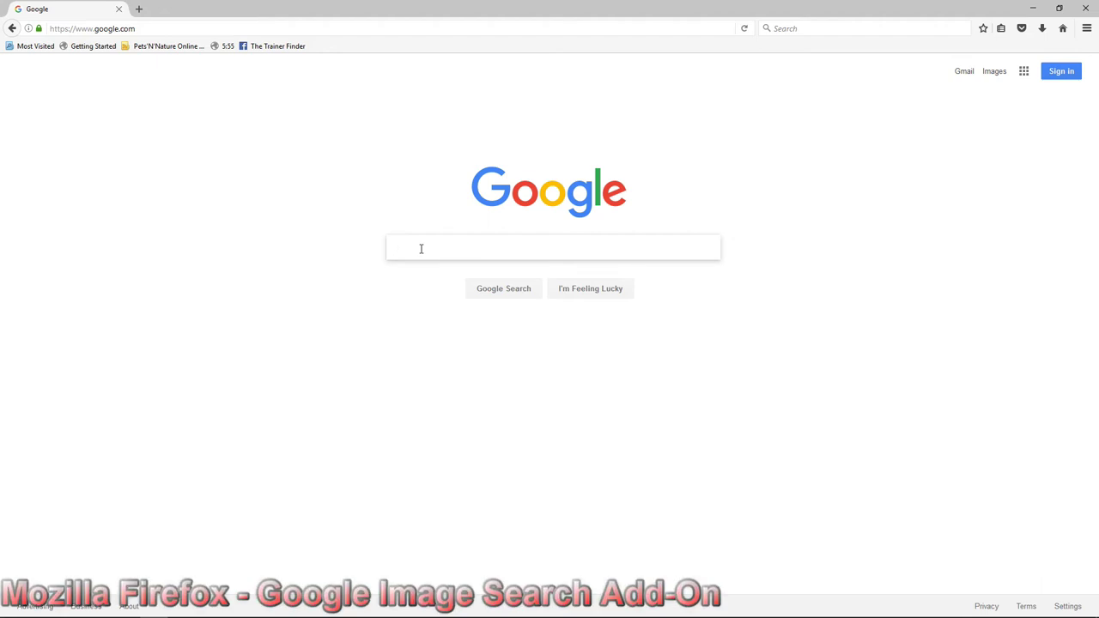
Search Google for 'mozilla add', go to Add-ons for Firefox, and search 'google search'
type("mozil")
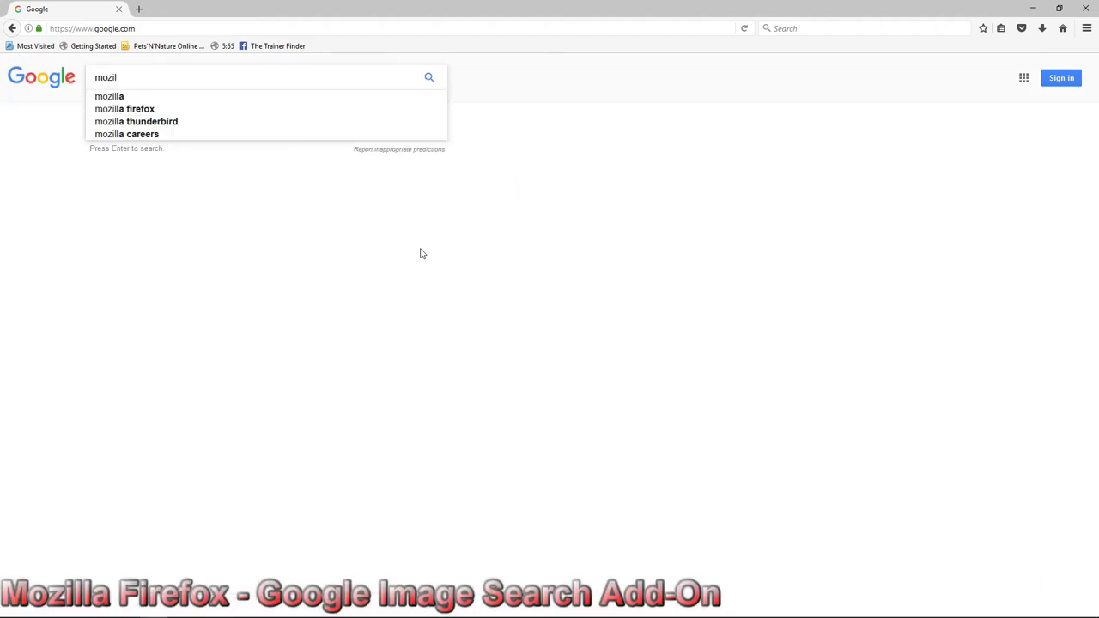
type("la a")
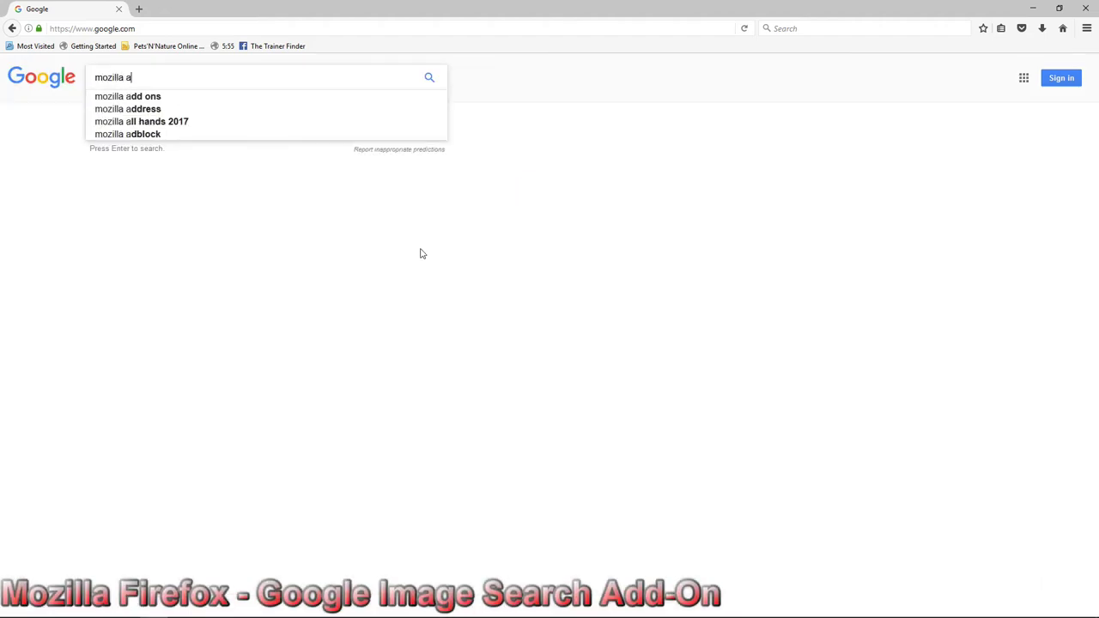
type("dd")
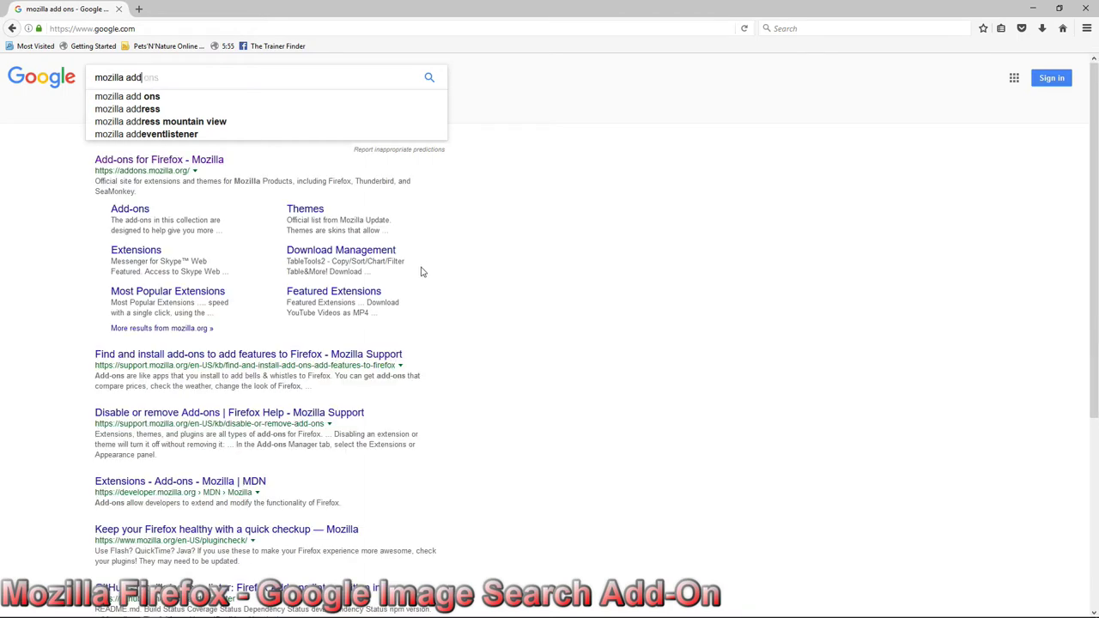
left_click(218, 160)
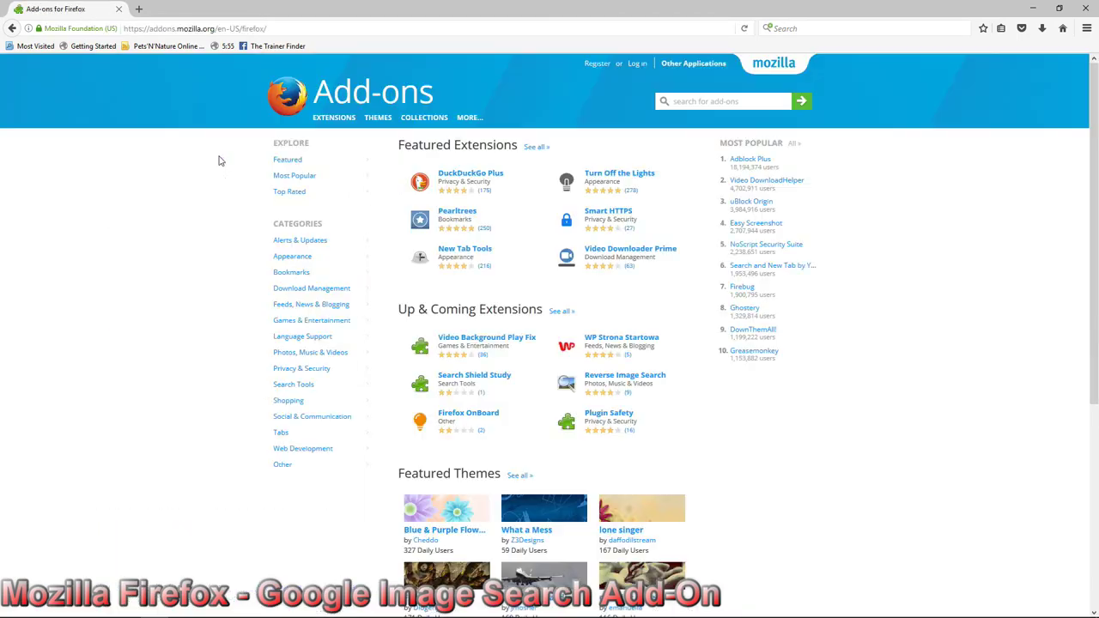
left_click(697, 101)
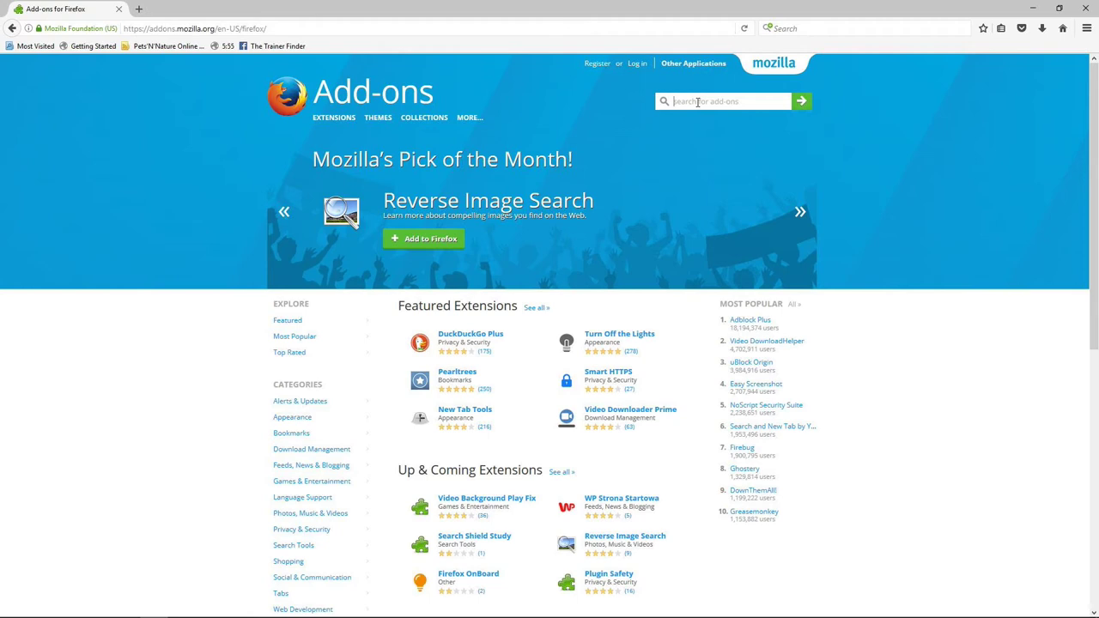
type("g")
type("oogle search")
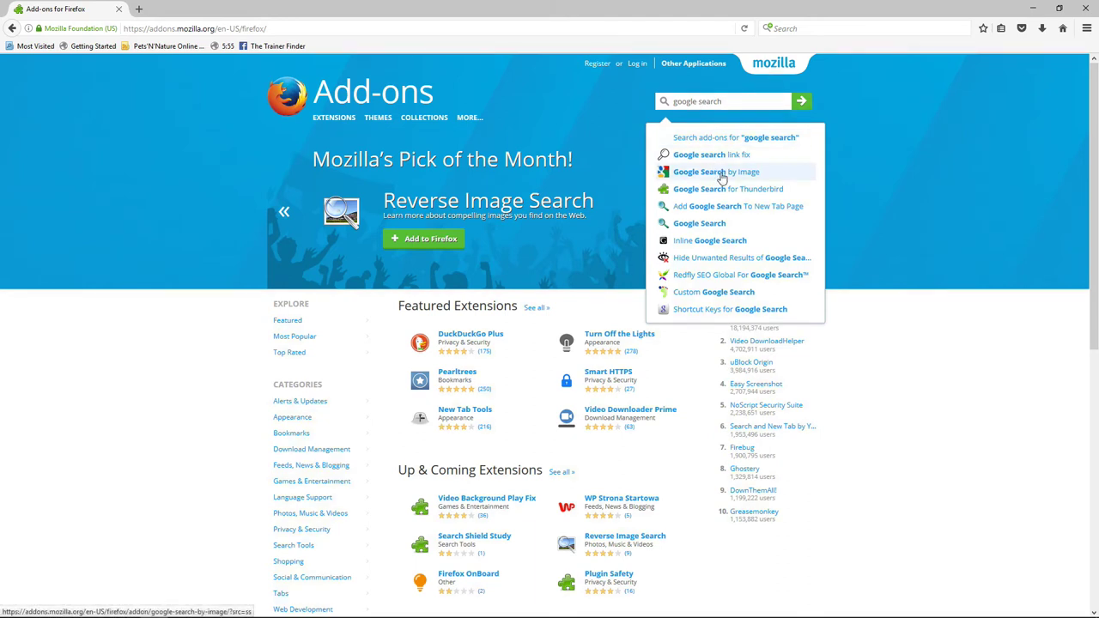
Install the Google Search by Image add-on and restart Firefox
left_click(721, 174)
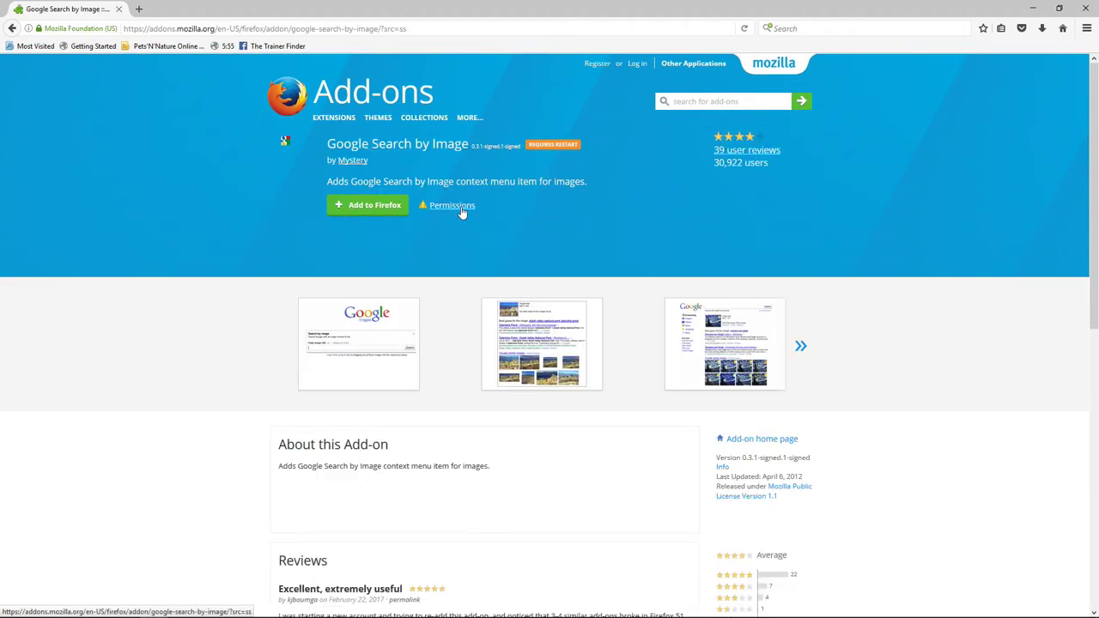
left_click(381, 209)
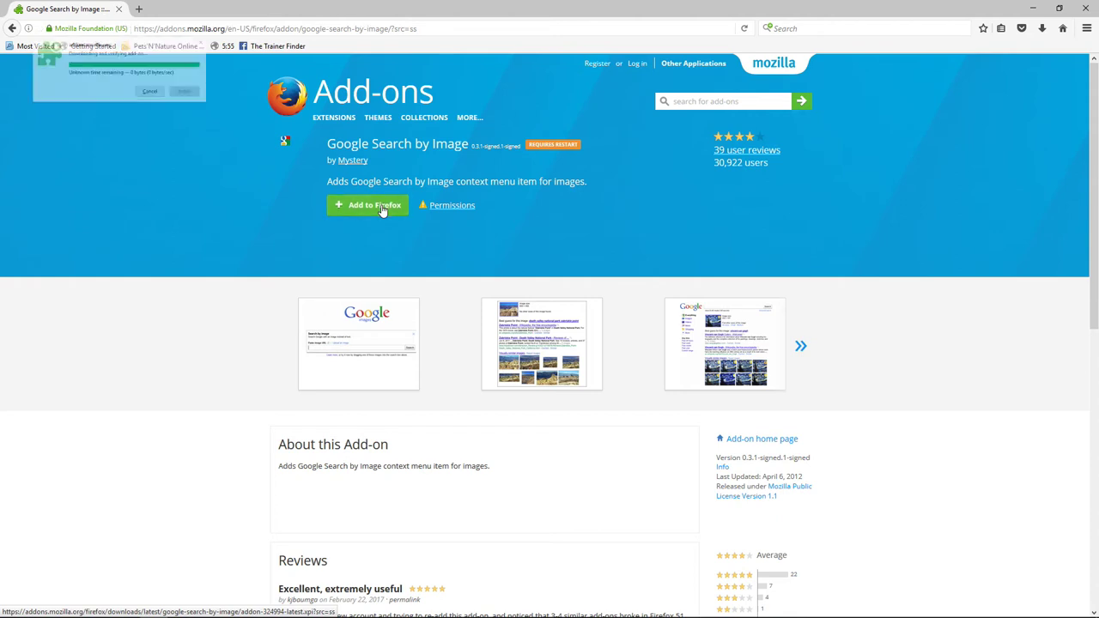
left_click(246, 119)
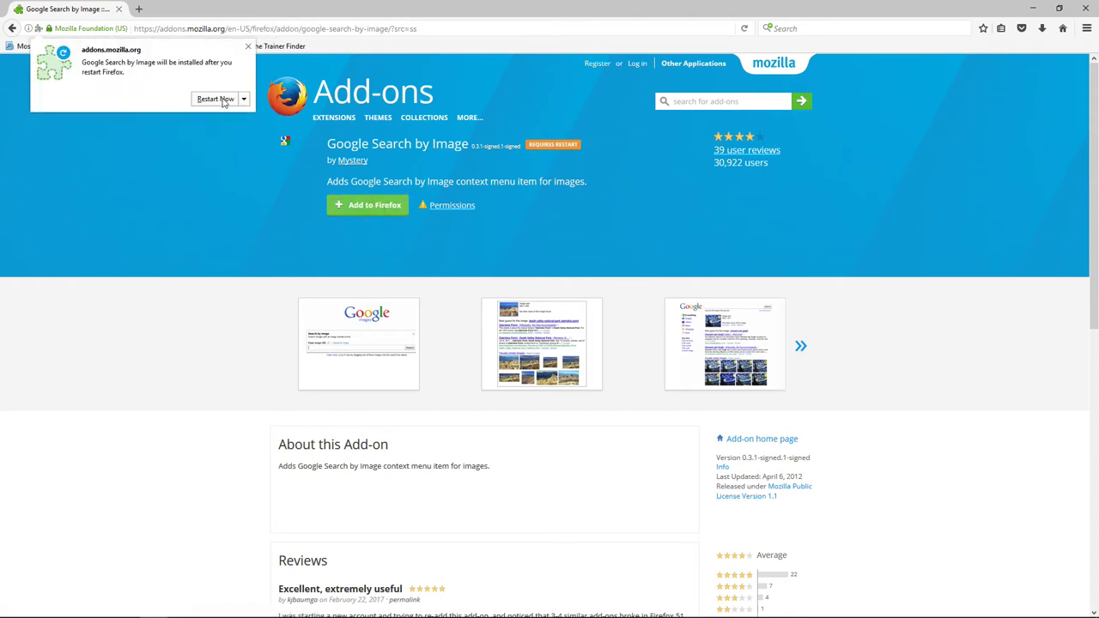
left_click(223, 102)
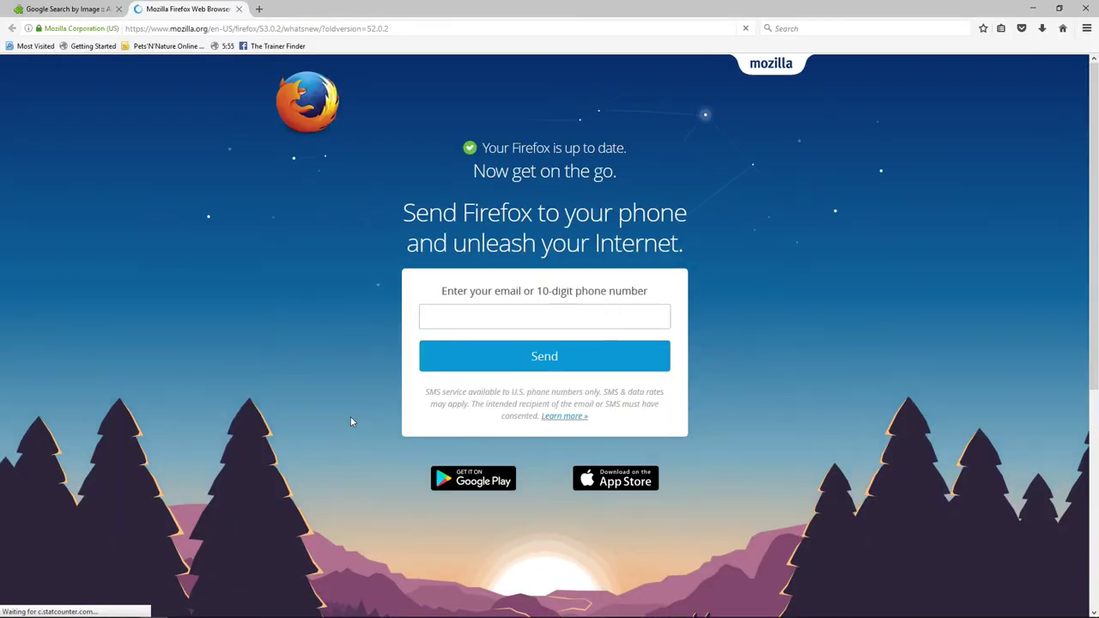
left_click(234, 29)
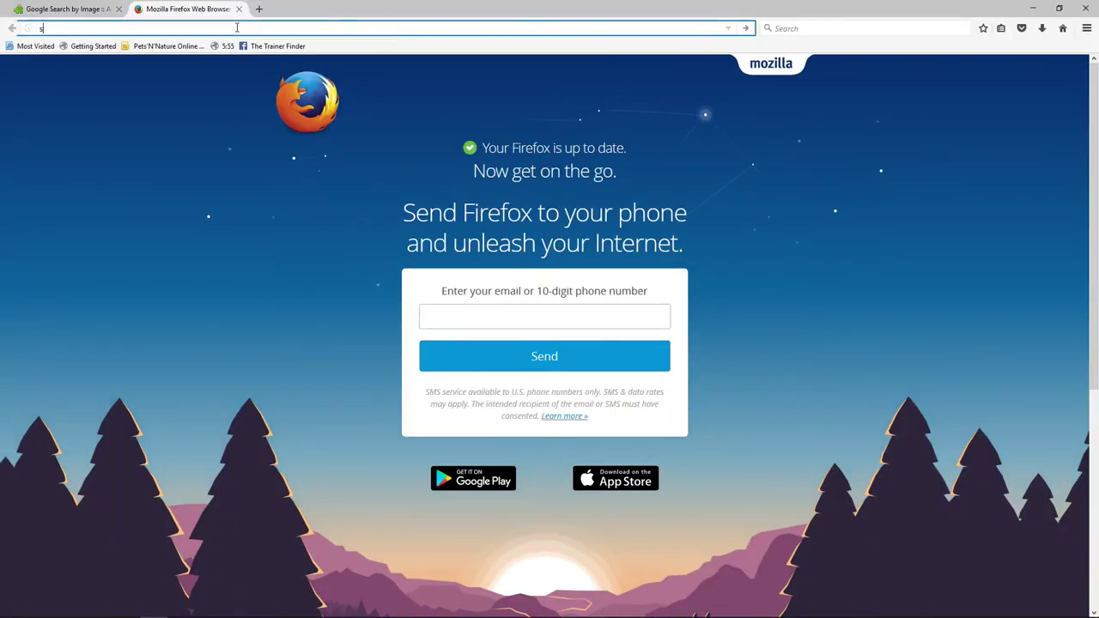
On shutterstock.com, search 'phoenix arizona' and open the first photo
type("shutterstock.com/")
key("Return")
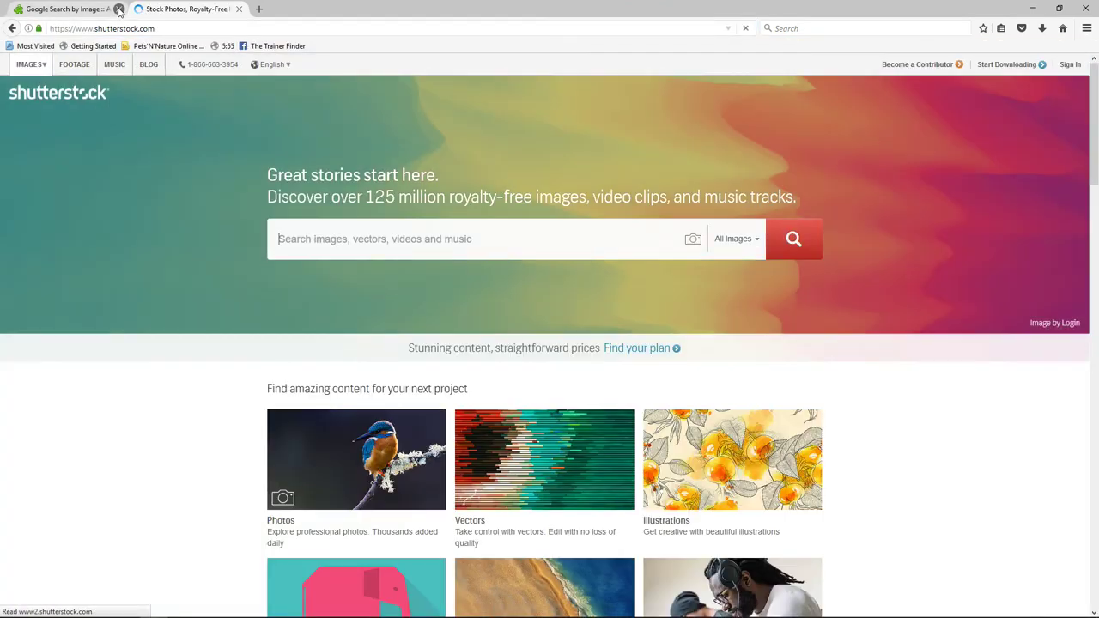
left_click(336, 240)
type("phoeni")
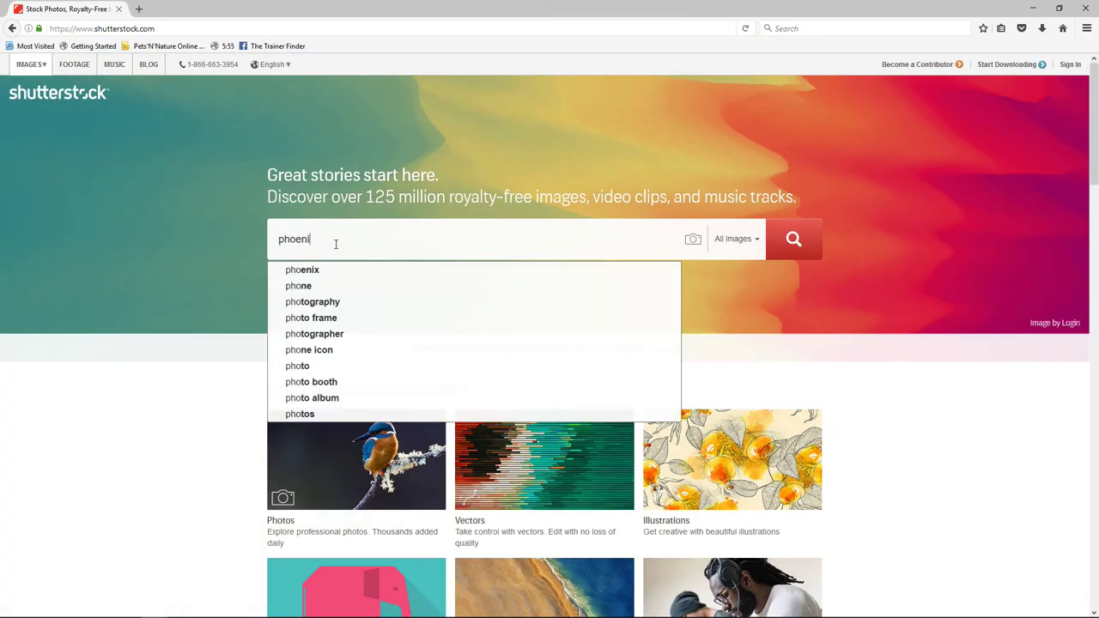
type("x arizona")
key("Return")
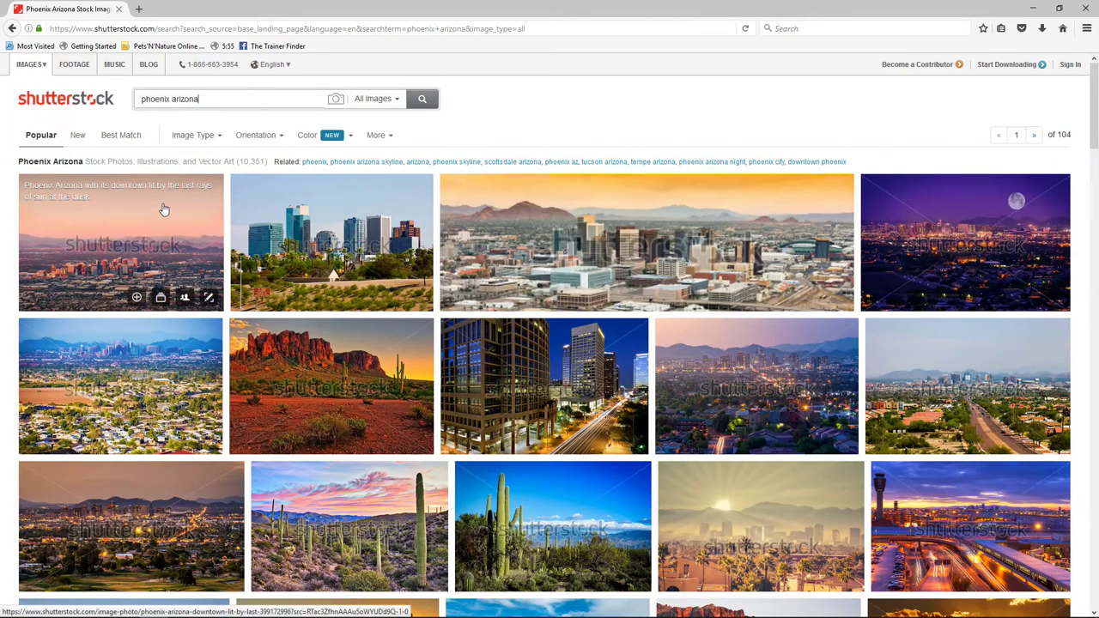
left_click(185, 208)
Reverse-search the photo with Search Image on Google and view the results tab
right_click(478, 151)
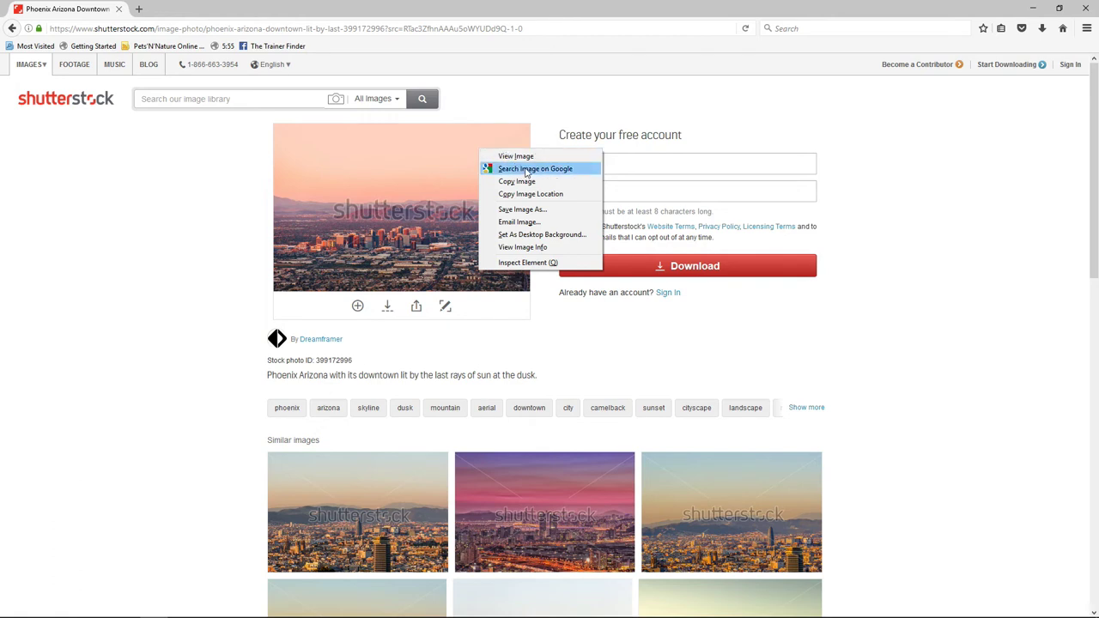
left_click(527, 169)
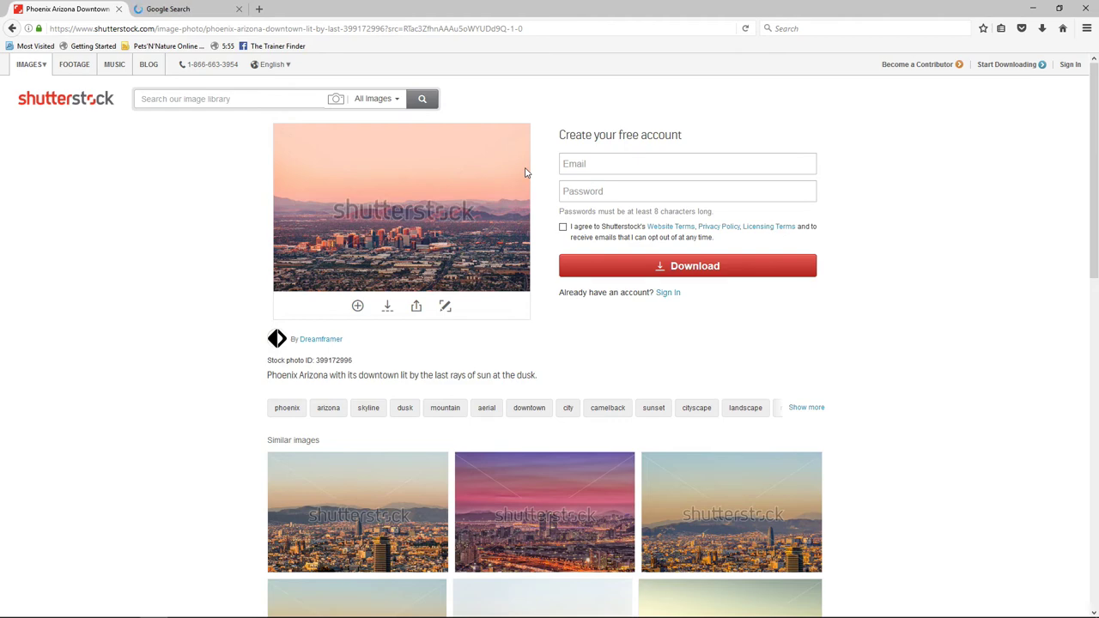
left_click(215, 8)
Open the 'Industry Solutions | Adobe Document Cloud Blog' result and scroll to 'Adobe Applauds Arizona'
scroll(286, 260, "down", 3)
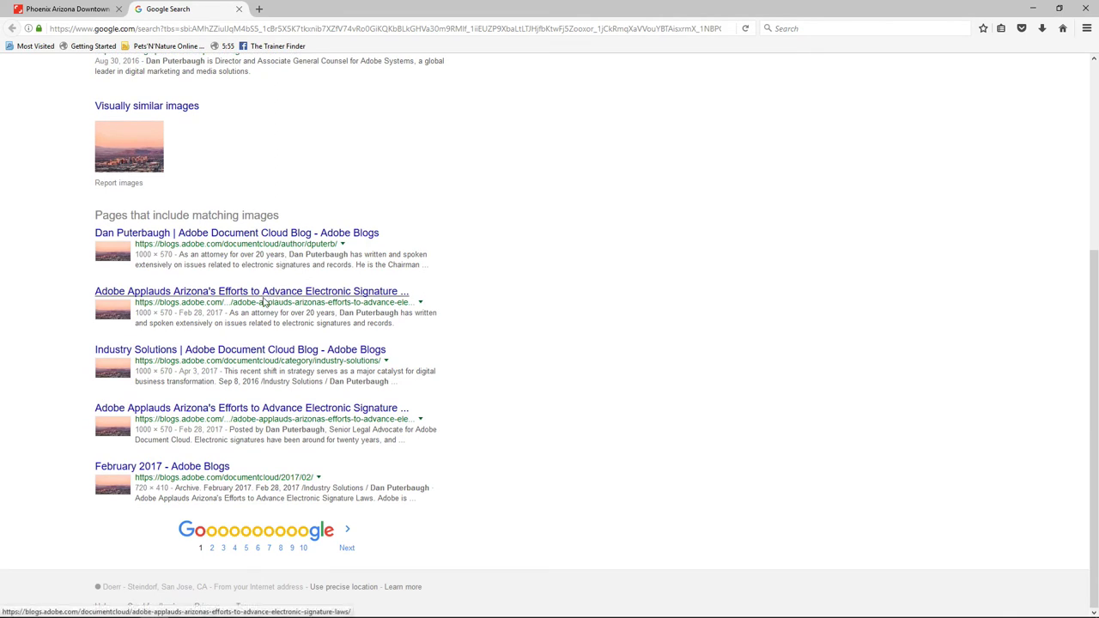
left_click(190, 353)
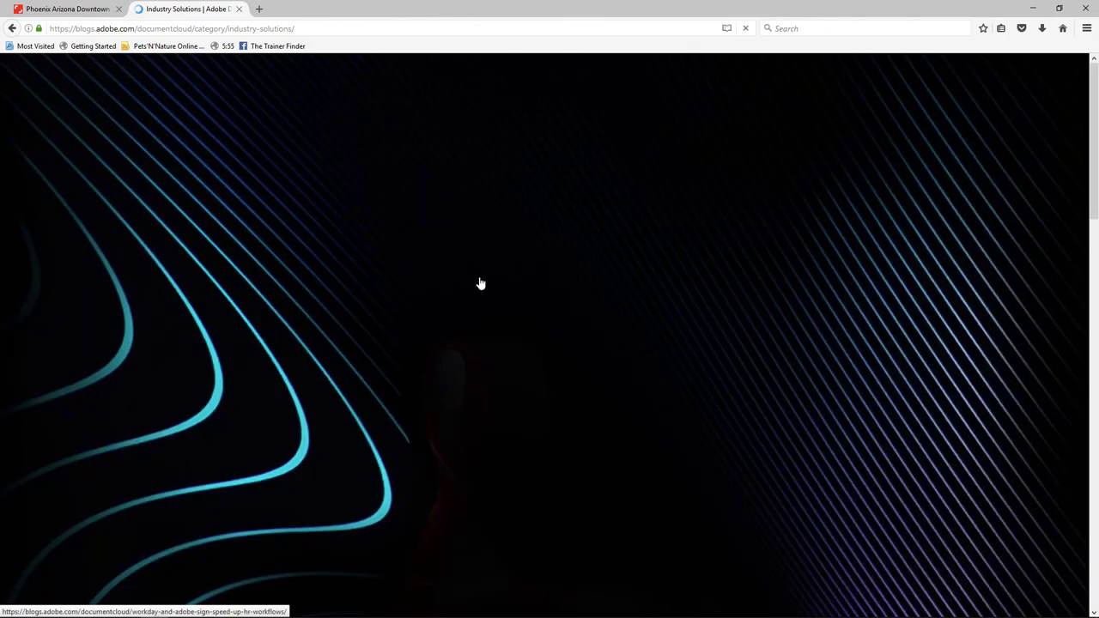
scroll(481, 283, "down", 5)
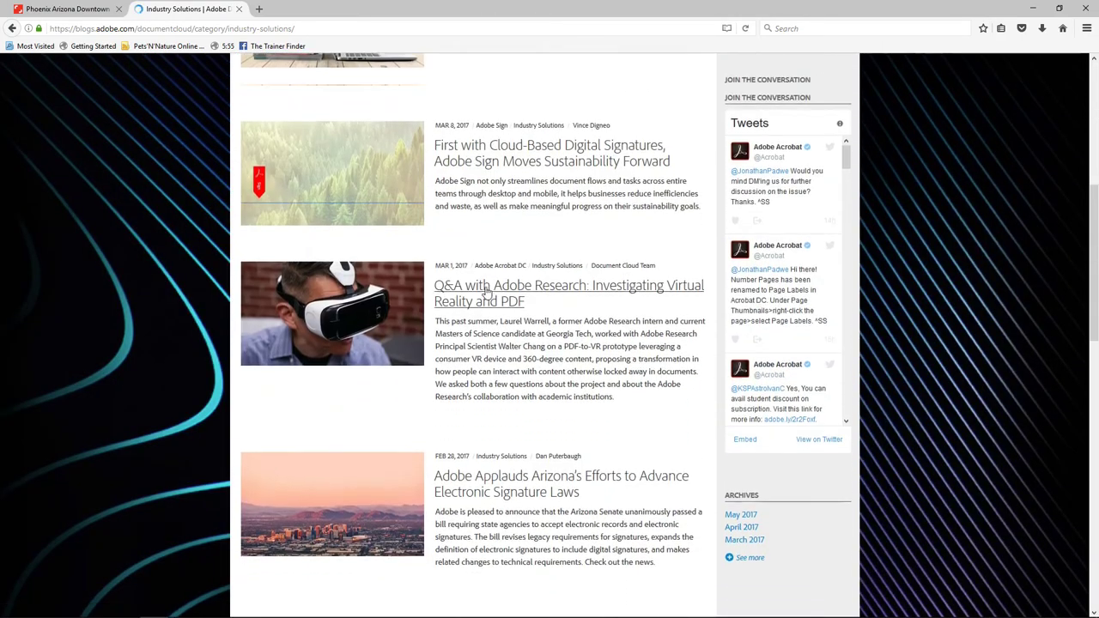
scroll(486, 289, "down", 2)
scroll(361, 252, "down", 1)
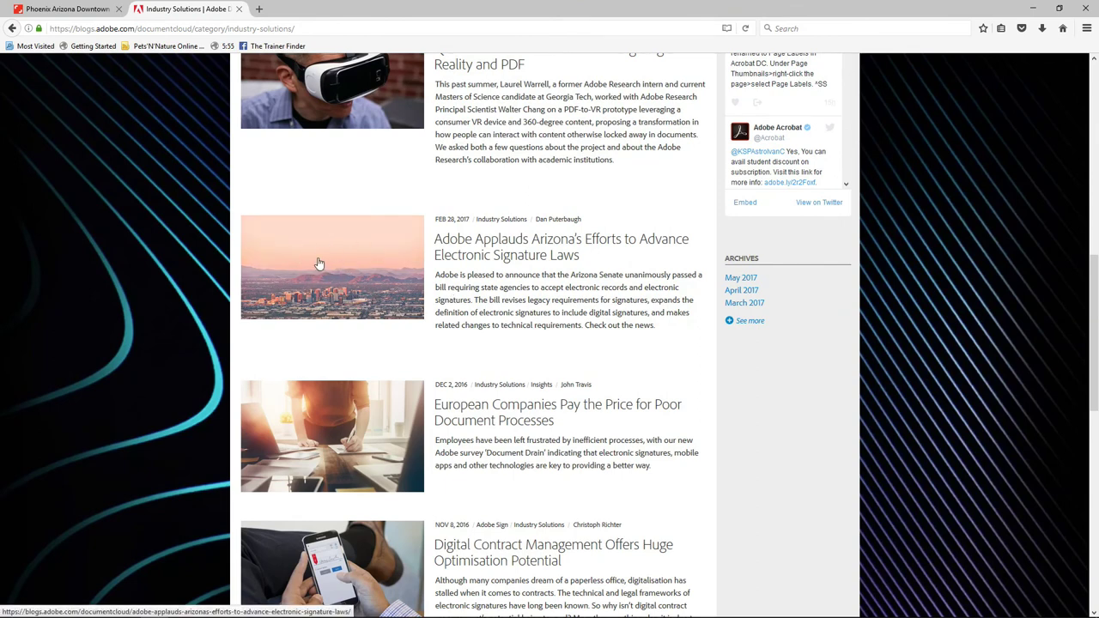
Search 'mozilla add ons', go to addons.mozilla.org, and search for 'tineye'
left_click(241, 26)
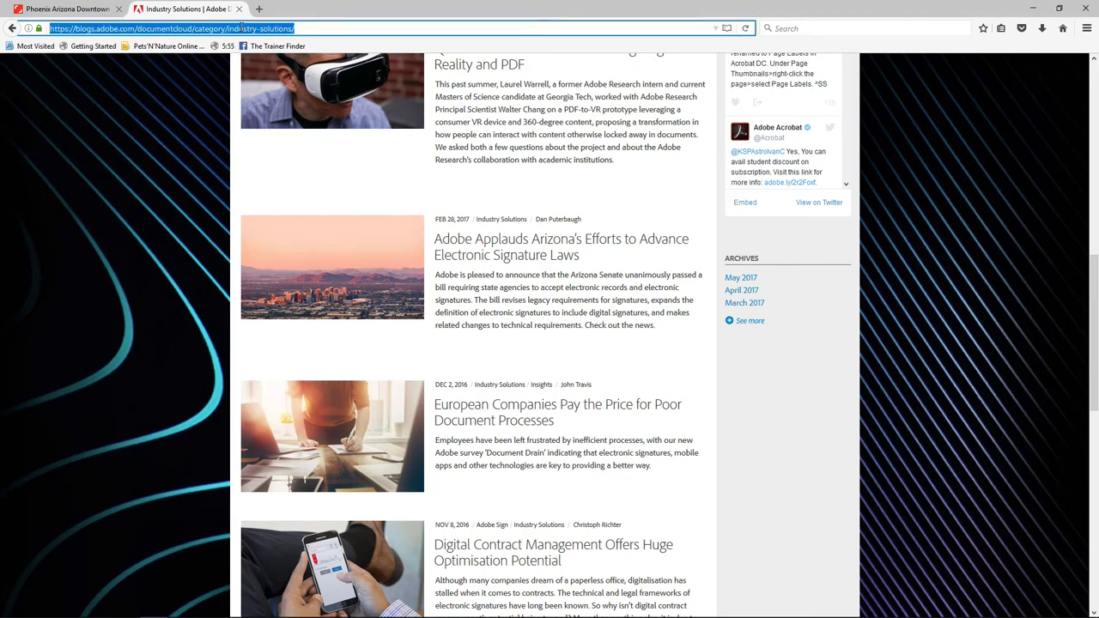
type("mozi")
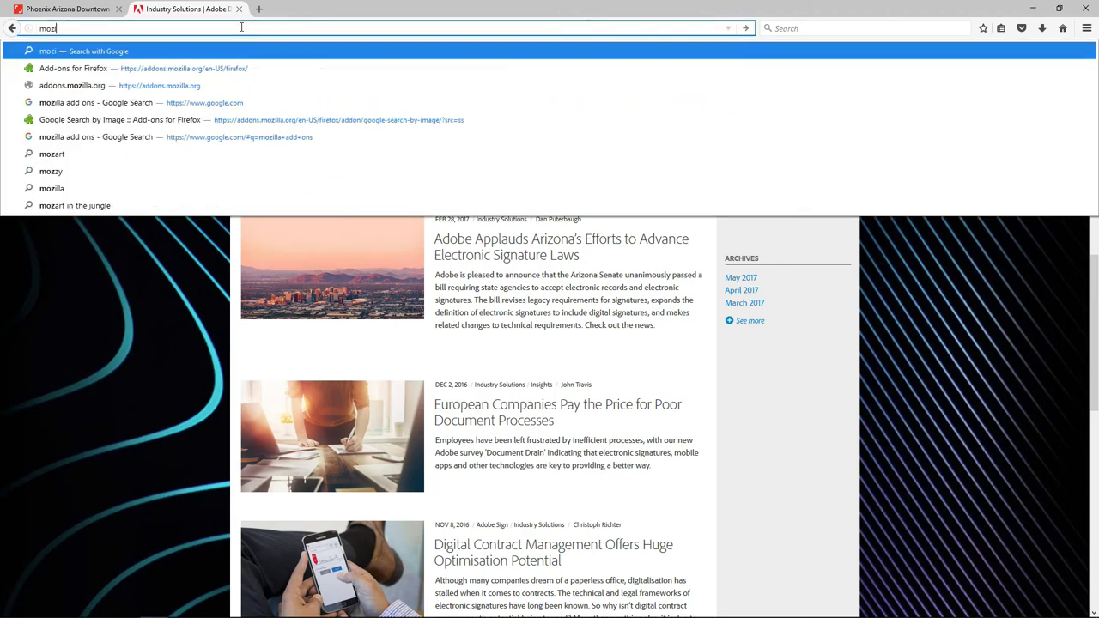
type("lla ad")
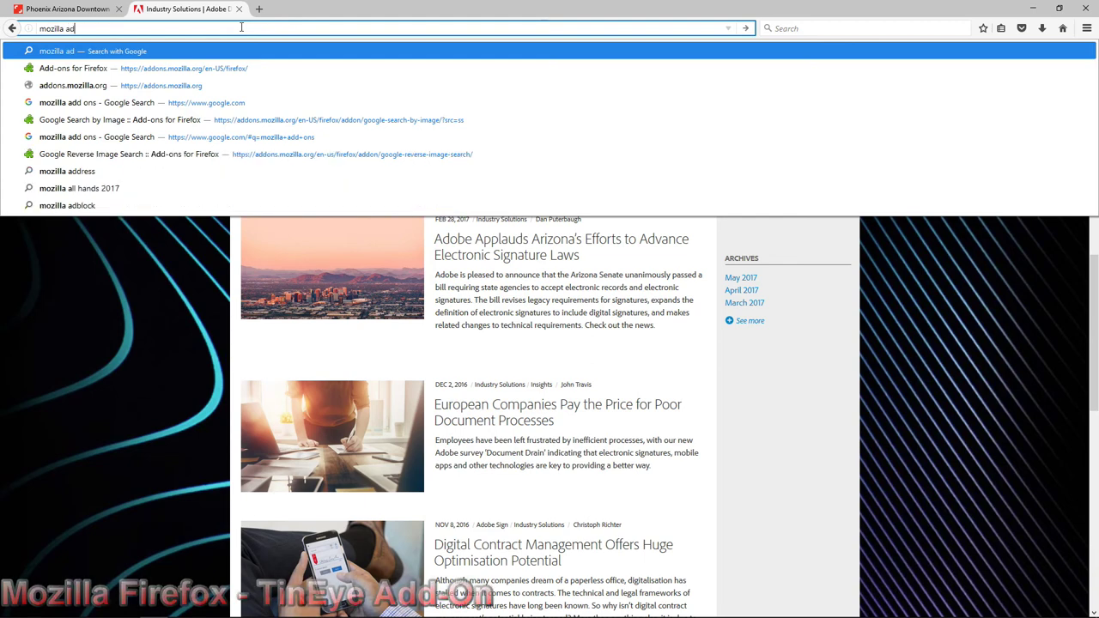
type("d ons")
key("Return")
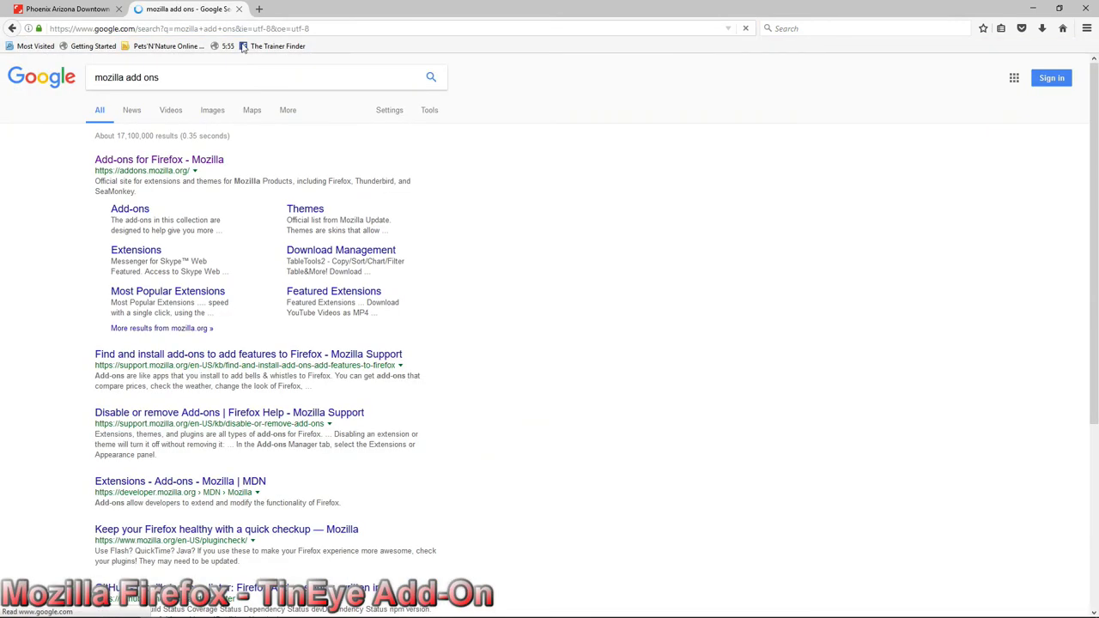
left_click(182, 163)
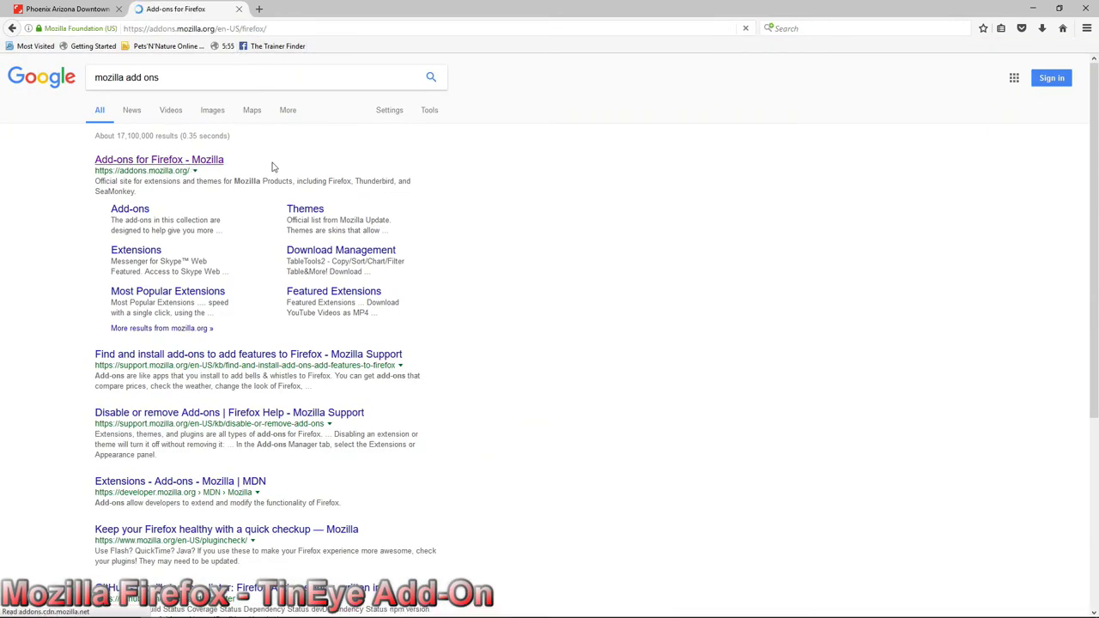
left_click(681, 101)
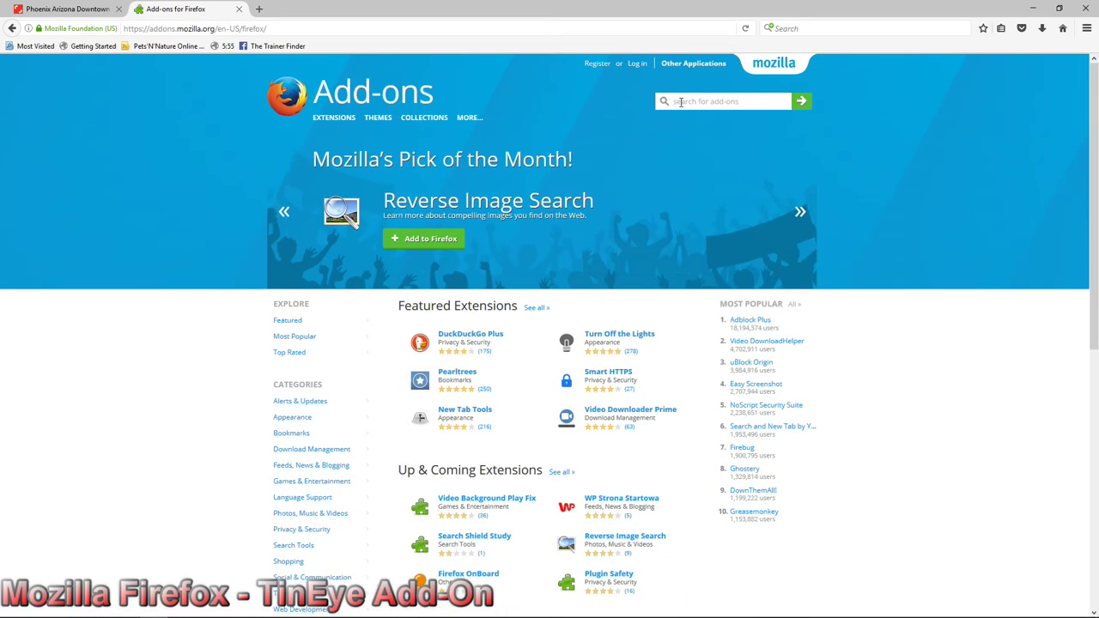
type("tineye")
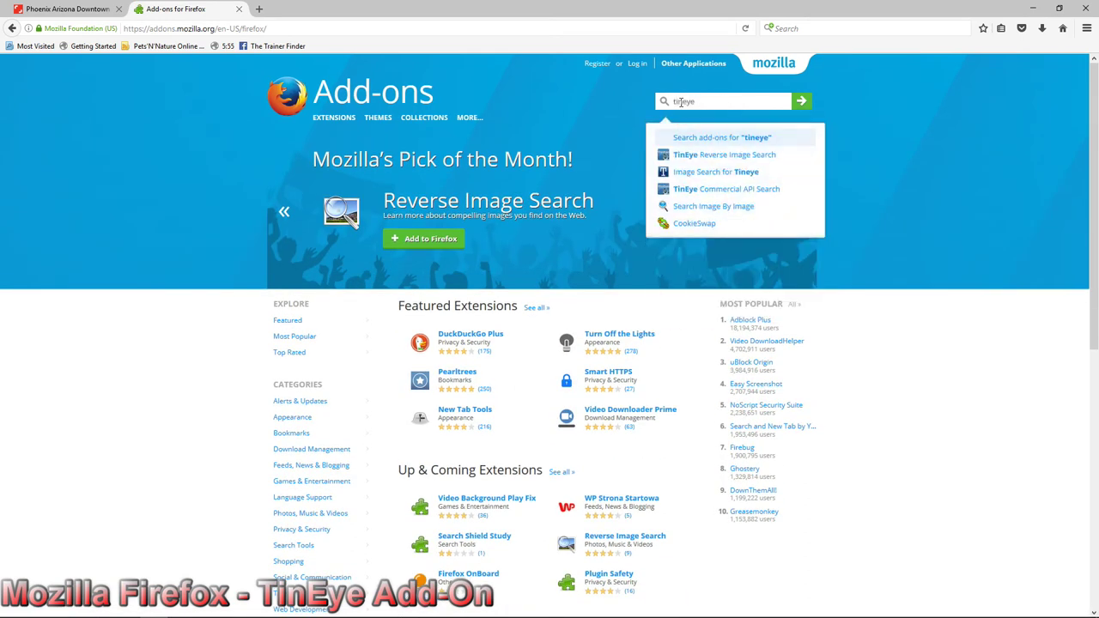
Install the TinEye Reverse Image Search add-on and return to the Shutterstock photo tab
left_click(701, 157)
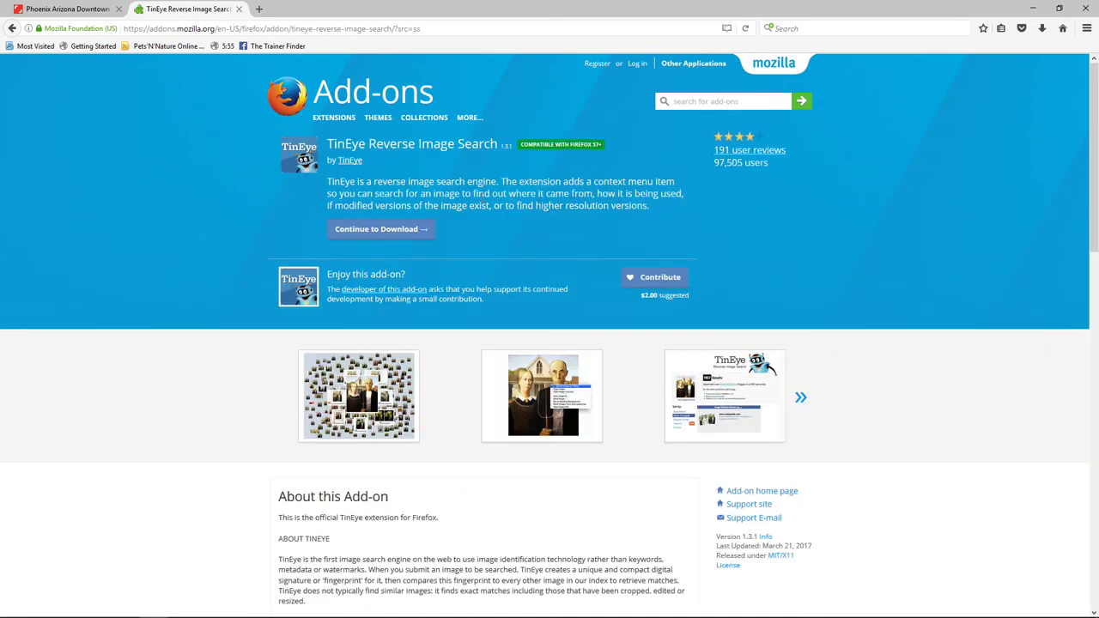
left_click(381, 233)
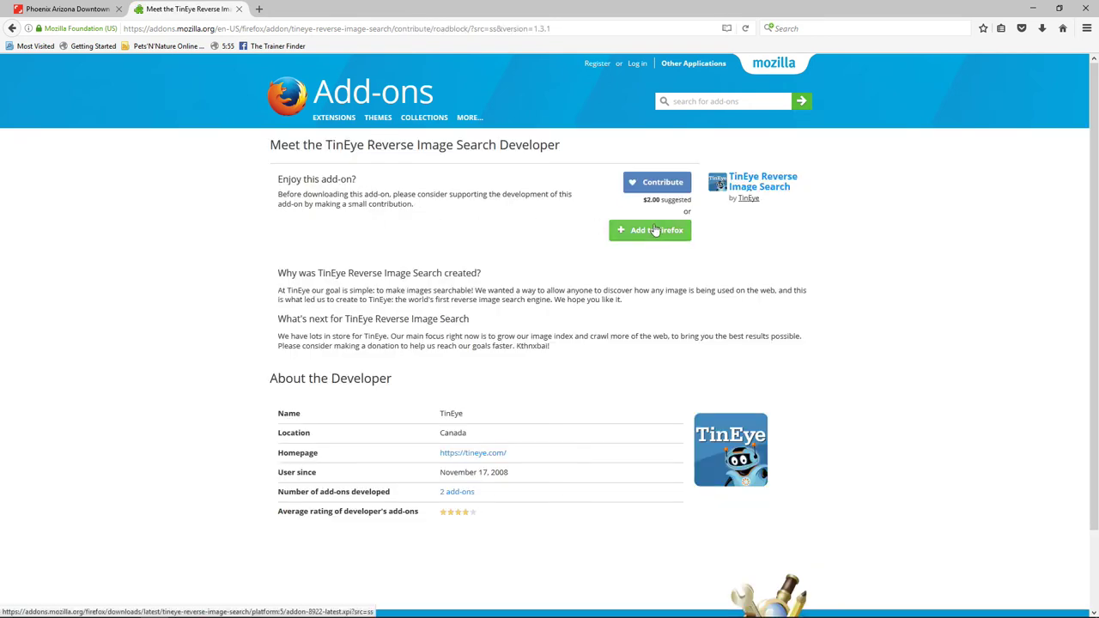
left_click(653, 230)
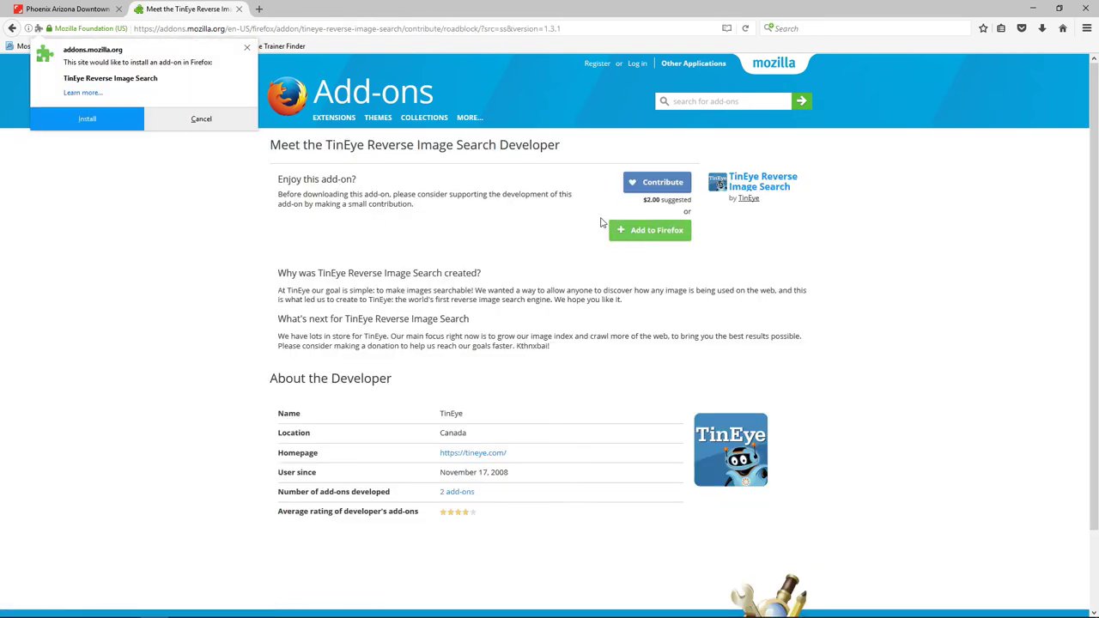
left_click(89, 120)
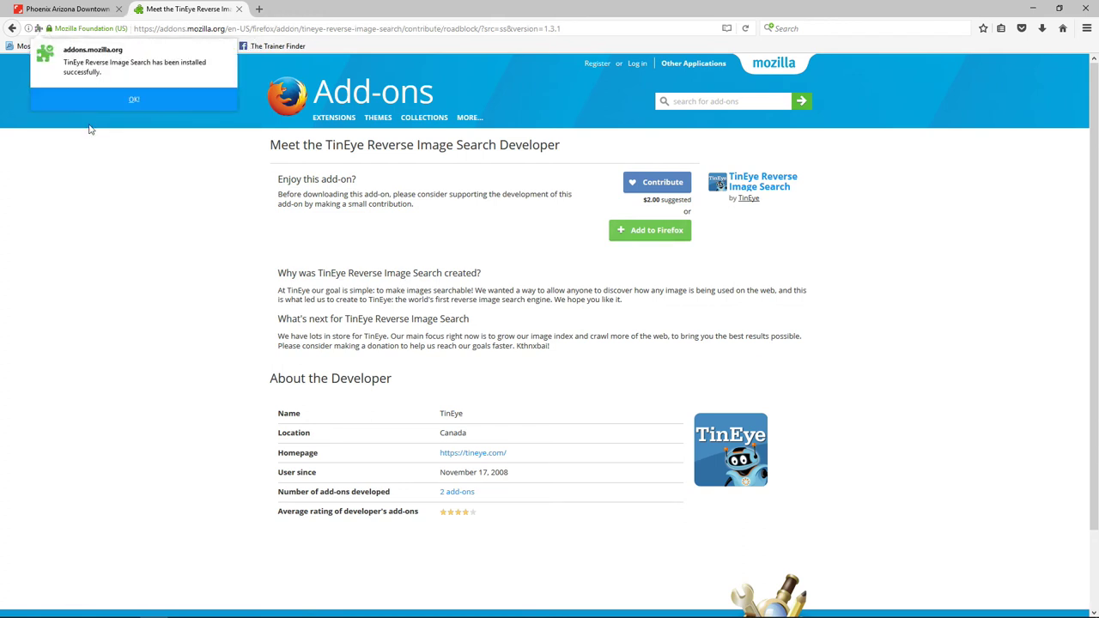
left_click(135, 97)
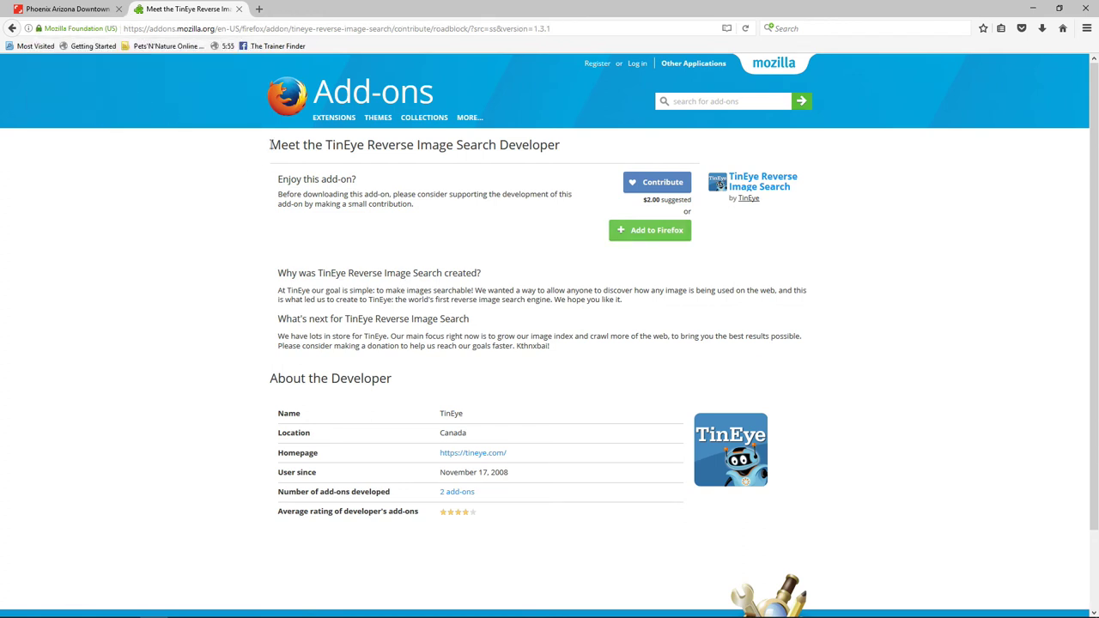
left_click(97, 9)
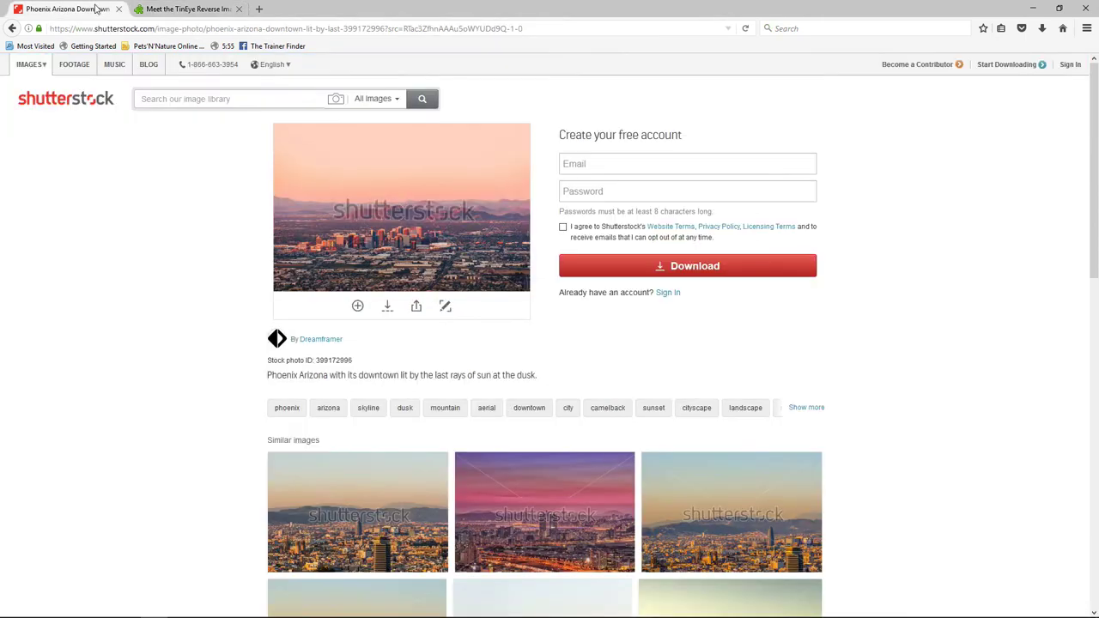
Reverse-search the Phoenix photo on TinEye, scroll its 77 matches, then close the tab
right_click(436, 142)
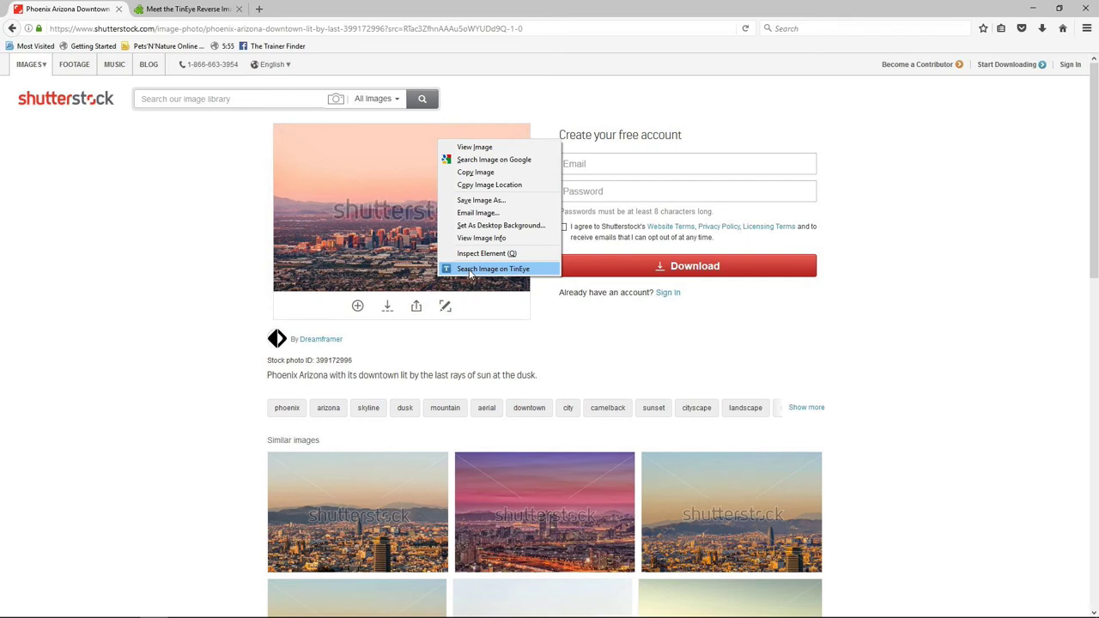
left_click(471, 270)
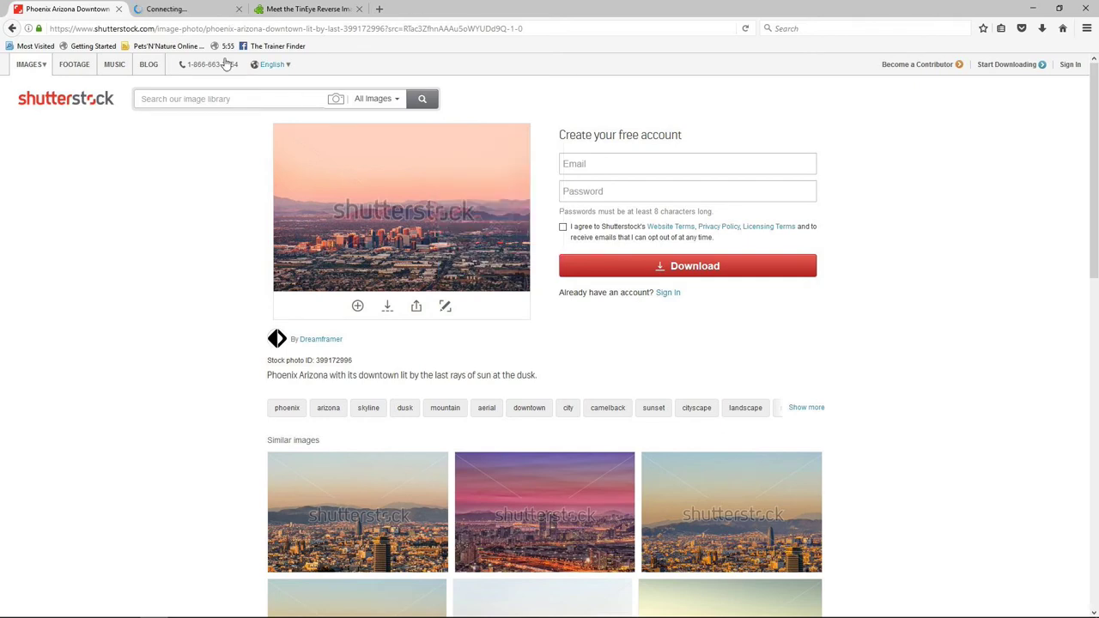
left_click(170, 9)
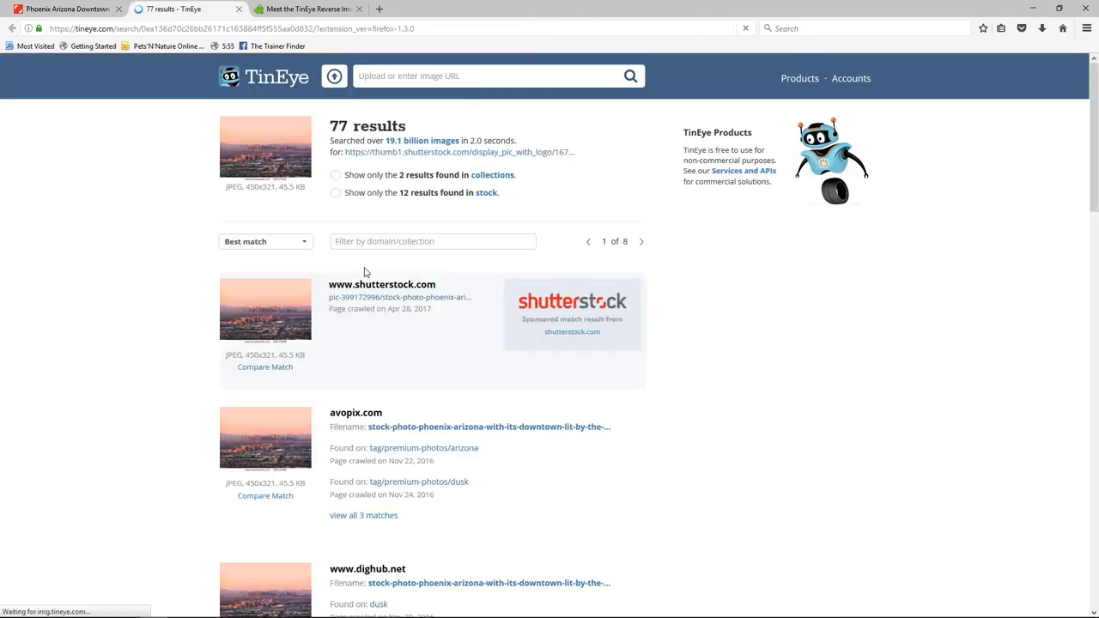
scroll(400, 293, "down", 4)
scroll(400, 292, "down", 1)
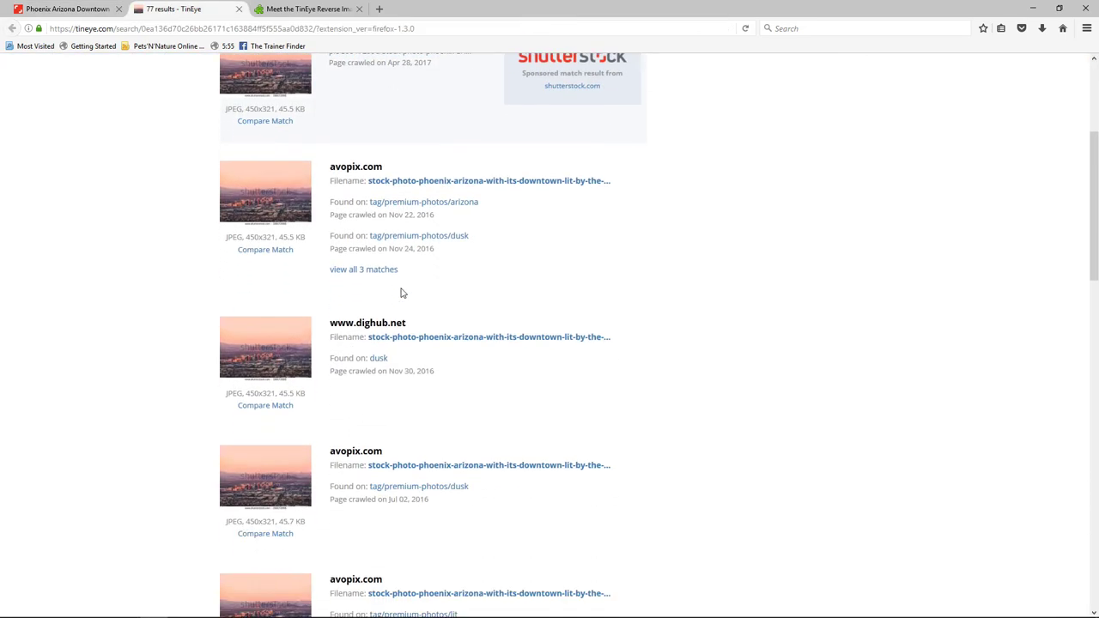
scroll(399, 294, "down", 2)
scroll(398, 294, "down", 4)
scroll(398, 294, "down", 2)
scroll(395, 293, "down", 4)
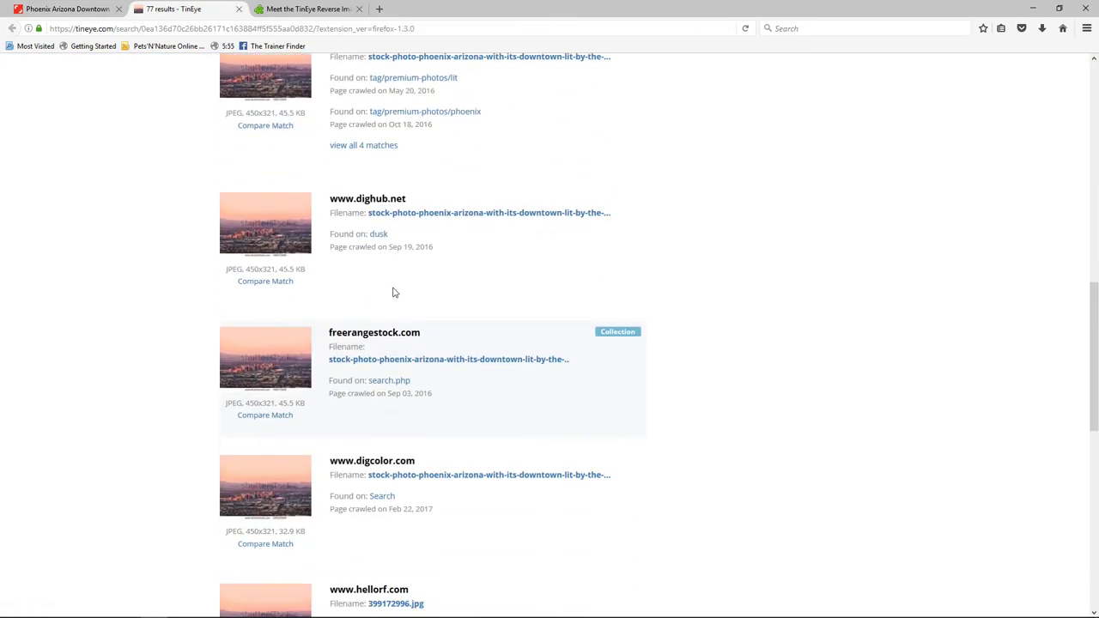
left_click(239, 9)
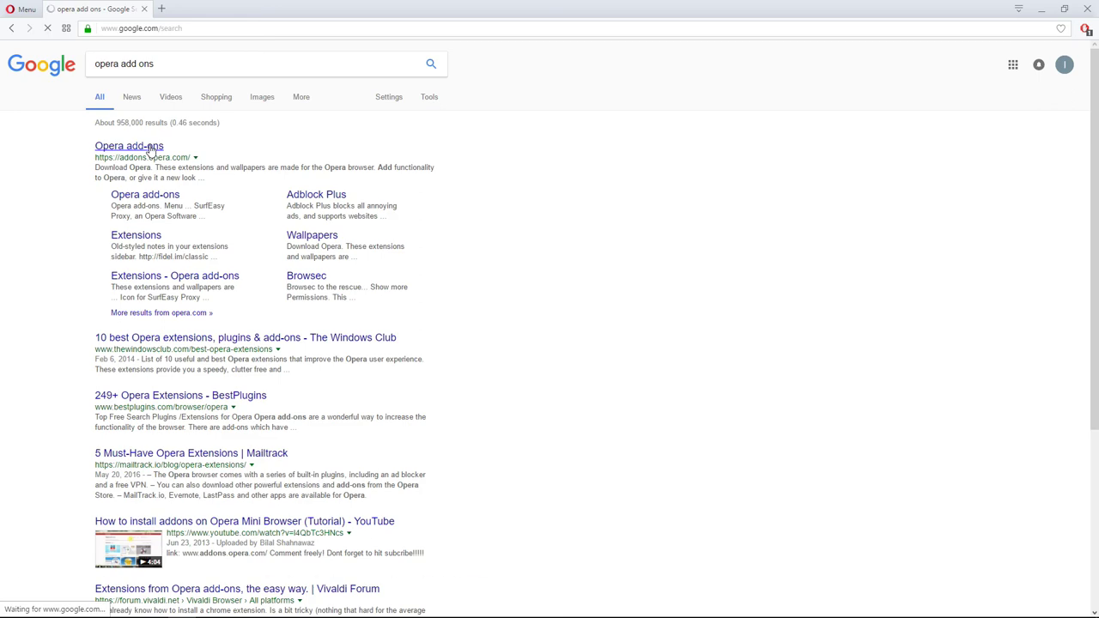
Open the TinEye Reverse Image Search page on Opera add-ons, then start searching 'google'
left_click(150, 150)
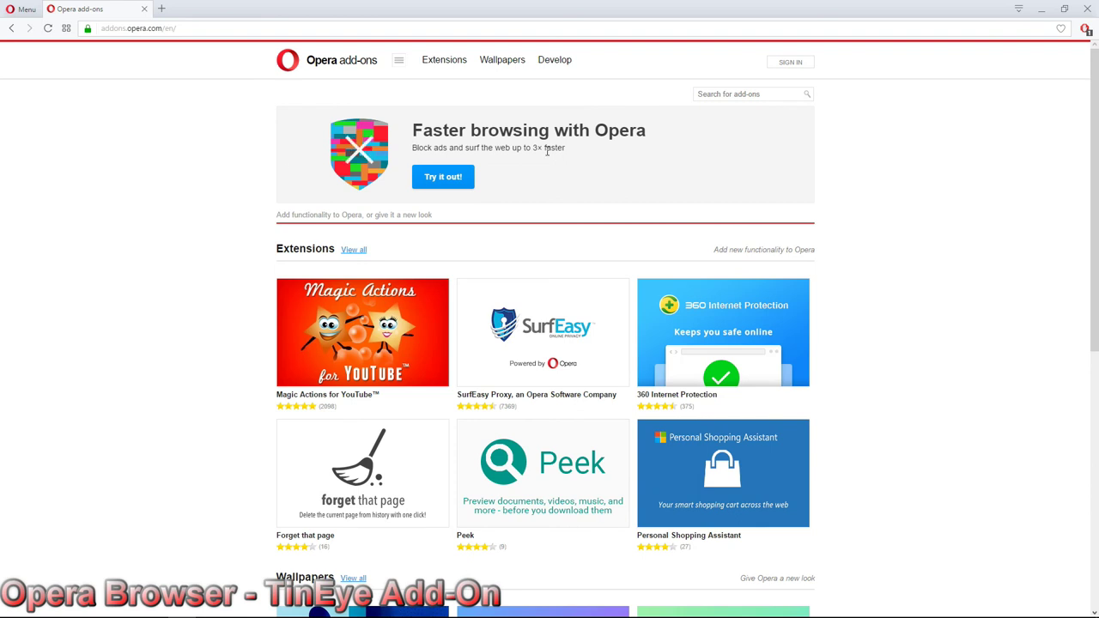
left_click(740, 96)
type("tineye Reverse Image Searc")
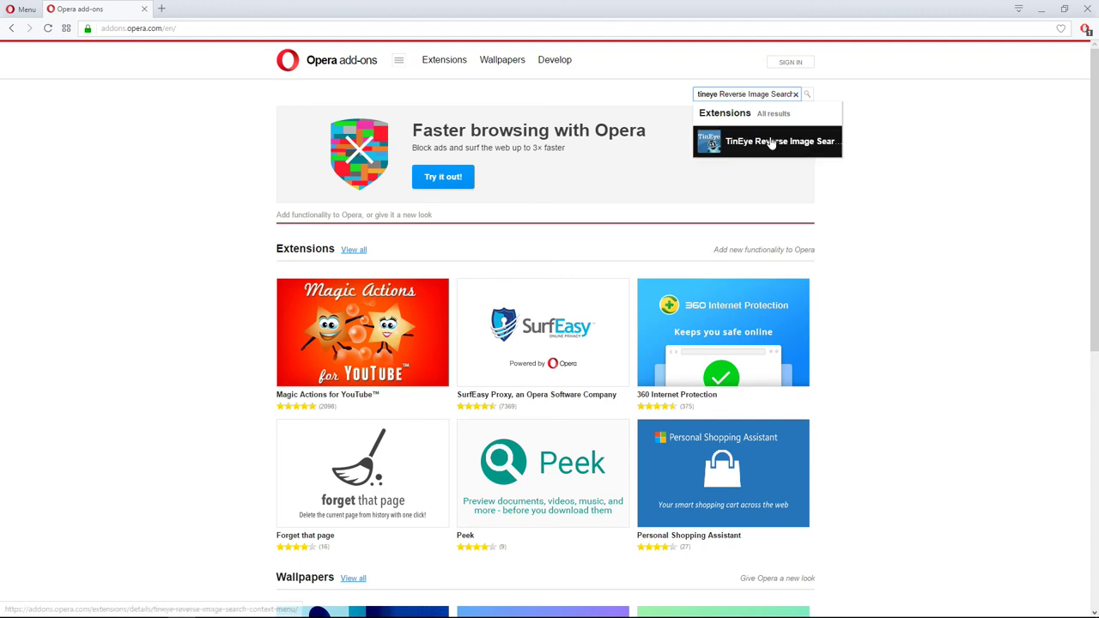
left_click(769, 142)
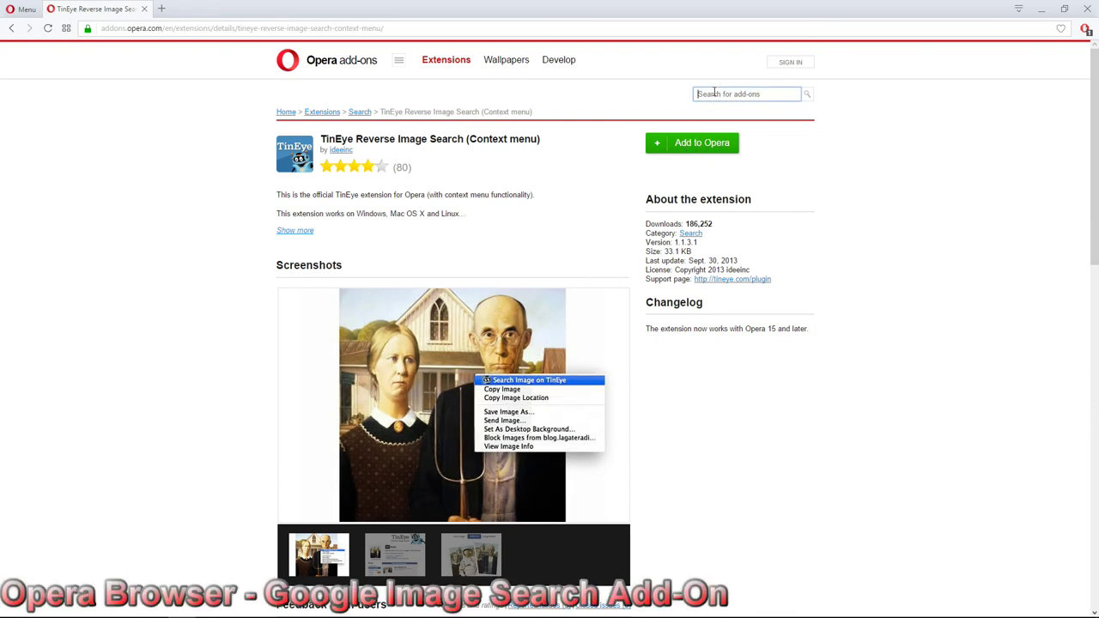
type("google")
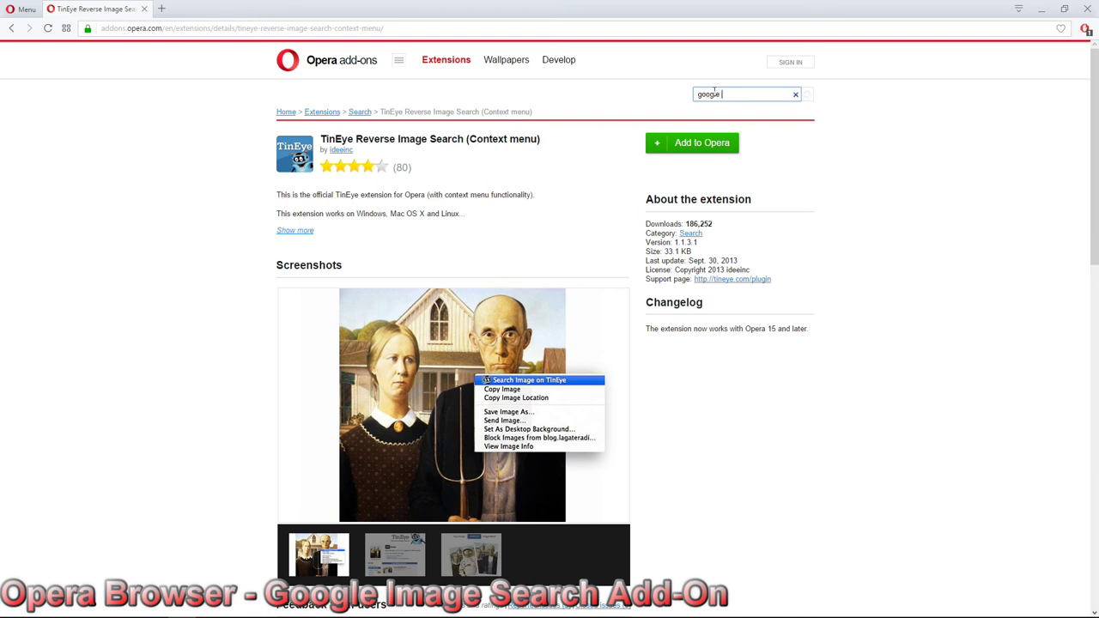